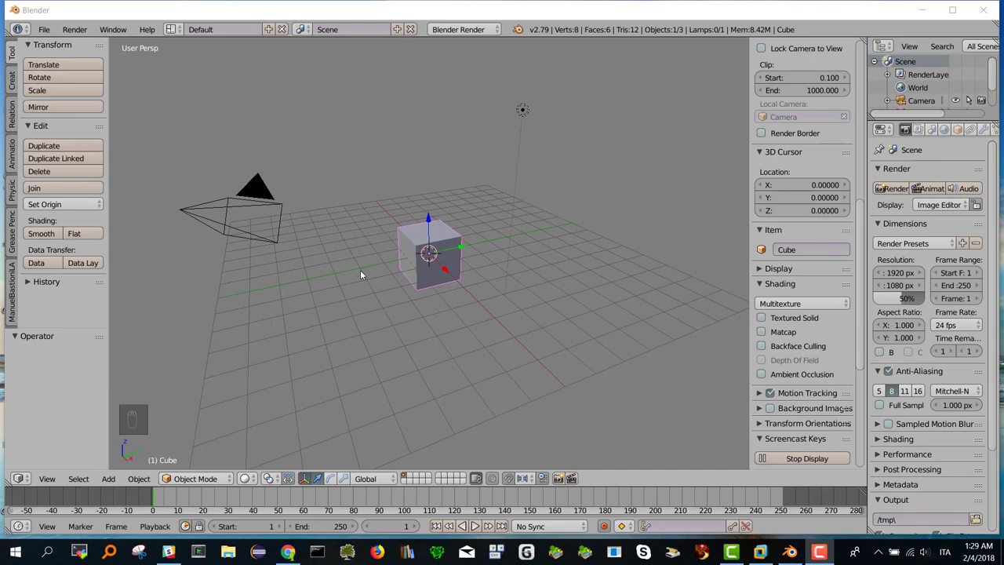
In Edit Mode, flatten the whole cube mesh along the global Y axis with a scale factor of 0
{"action": "left_click", "coordinate": [411, 261]}
{"action": "key", "text": "Tab"}
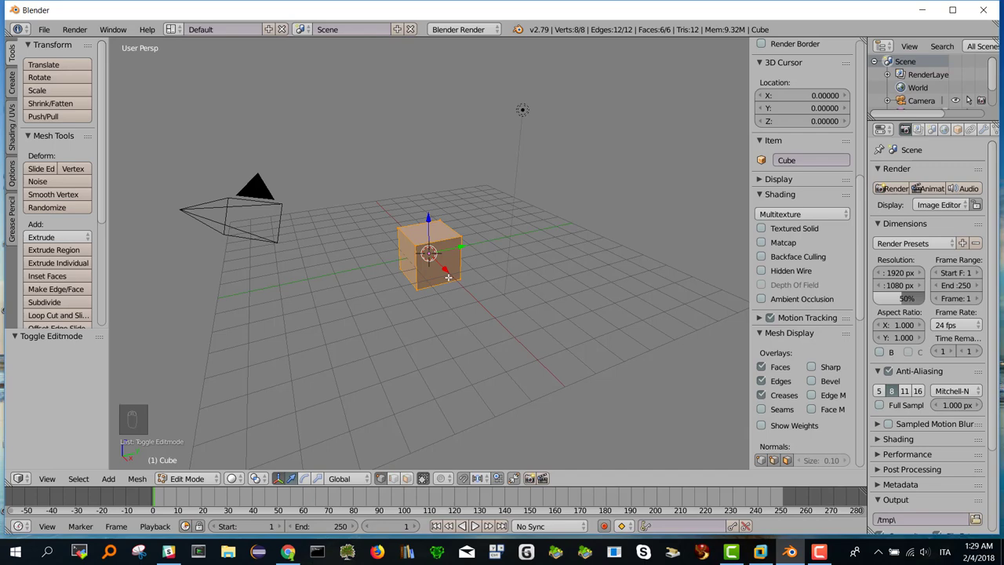
{"action": "key", "text": "s"}
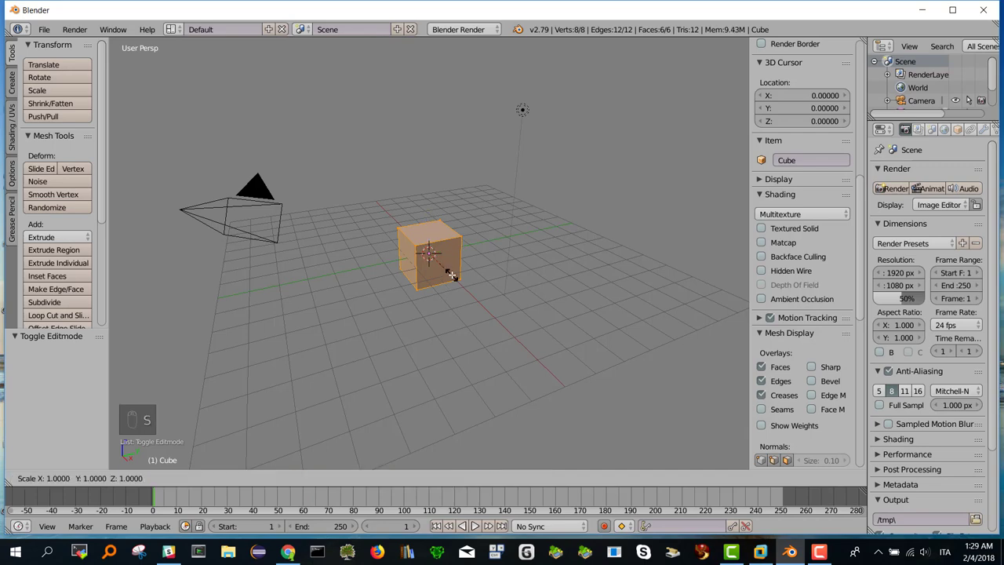
{"action": "key", "text": "y"}
{"action": "key", "text": "0"}
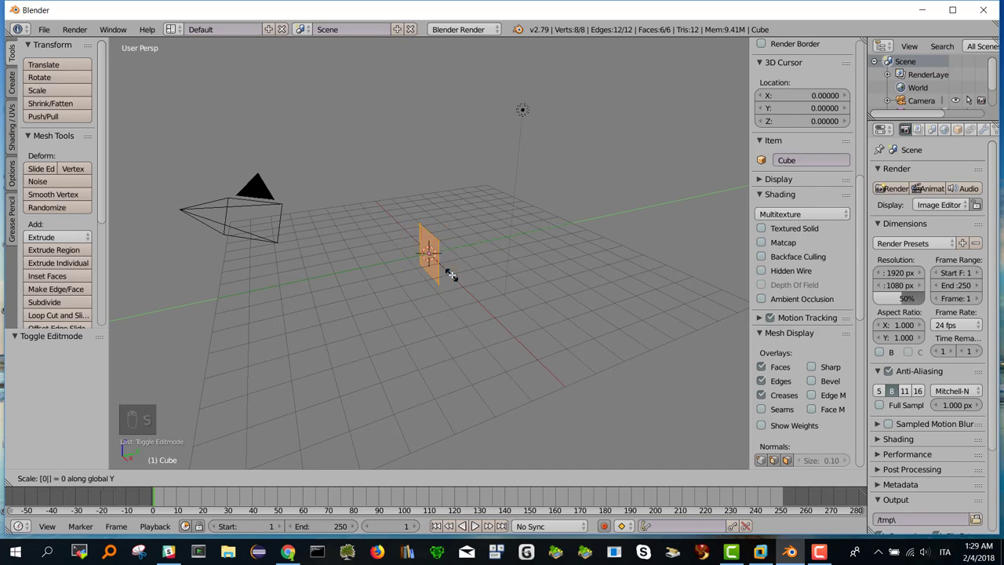
{"action": "left_click", "coordinate": [451, 274]}
{"action": "key", "text": "s"}
{"action": "key", "text": "y"}
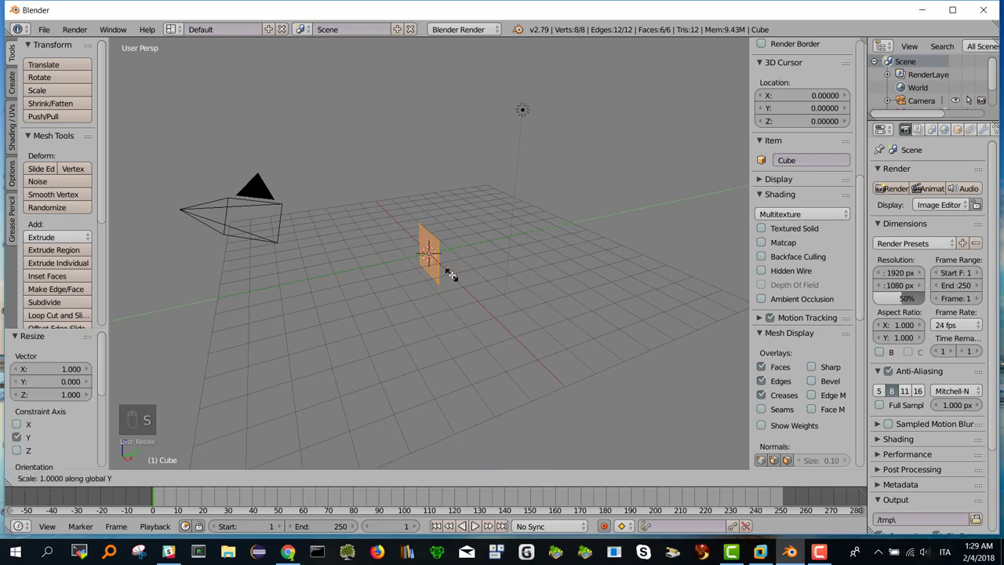
{"action": "key", "text": "0"}
{"action": "left_click", "coordinate": [451, 274]}
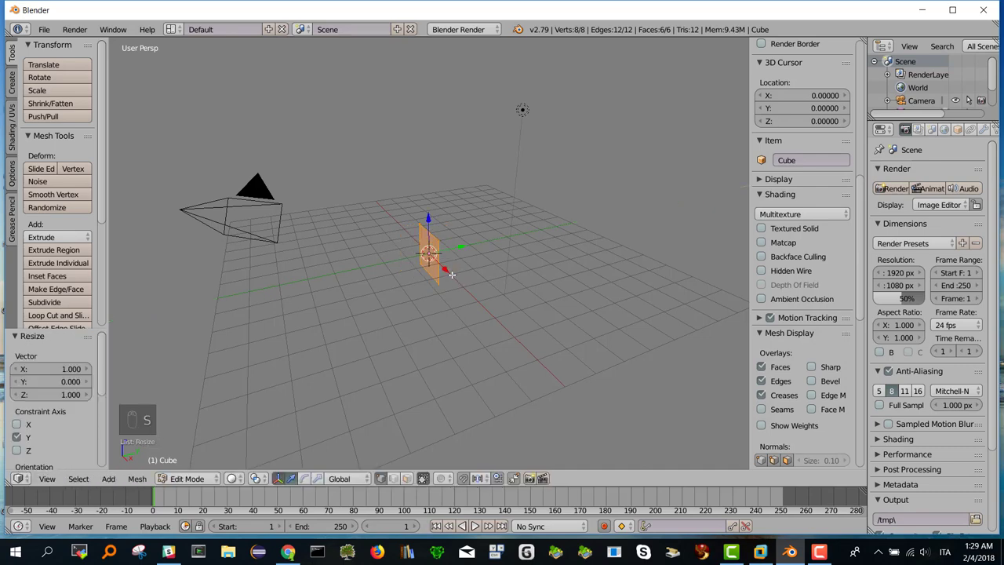
Collapse the flattened mesh into a line by scaling it to 0 along the Z axis
{"action": "key", "text": "s"}
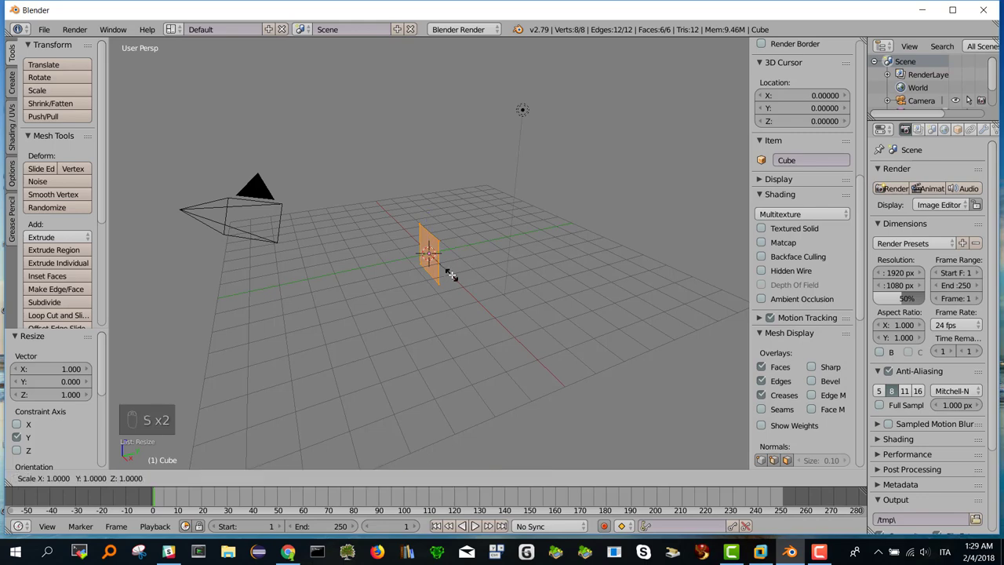
{"action": "key", "text": "z"}
{"action": "key", "text": "0"}
{"action": "left_click", "coordinate": [451, 275]}
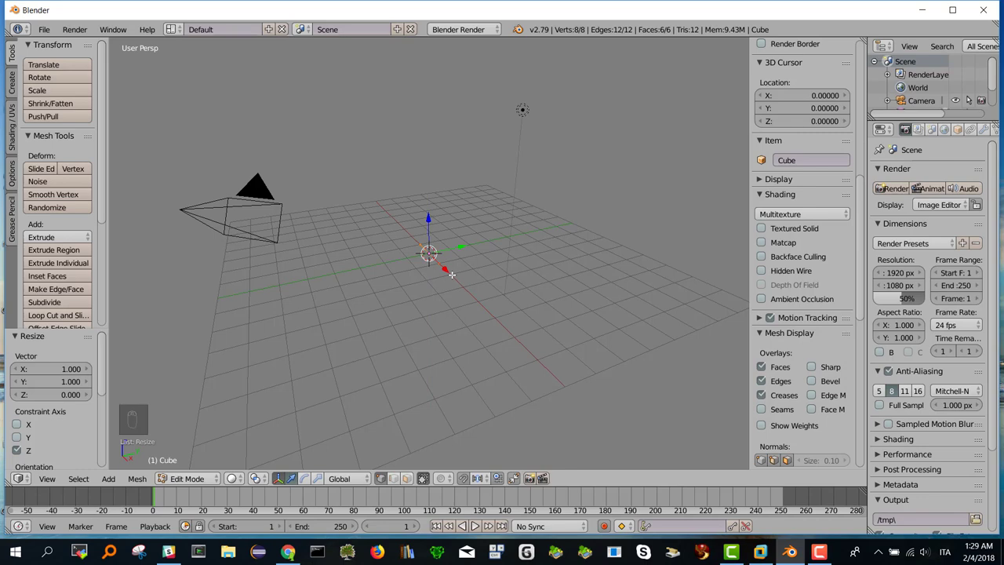
In top orthographic view, remove the duplicate vertices from the entire collapsed mesh
{"action": "key", "text": "KP_7"}
{"action": "key", "text": "KP_5"}
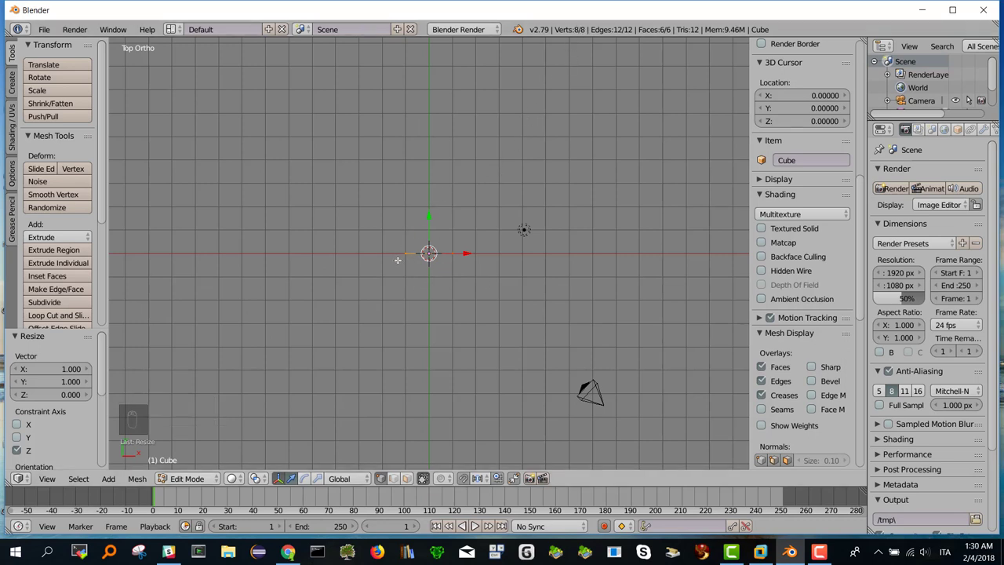
{"action": "key", "text": "a"}
{"action": "key", "text": "a"}
{"action": "key", "text": "a"}
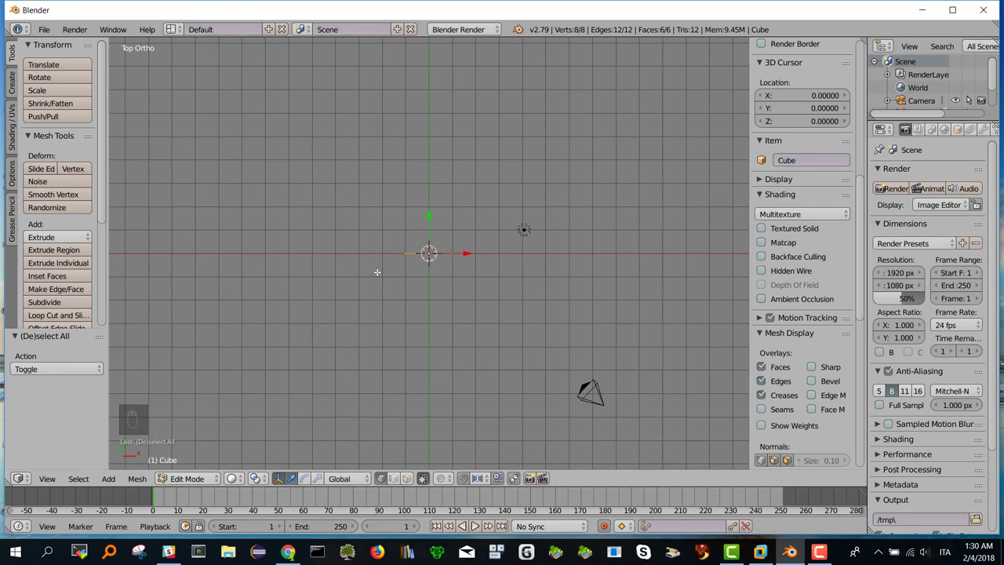
{"action": "key", "text": "w"}
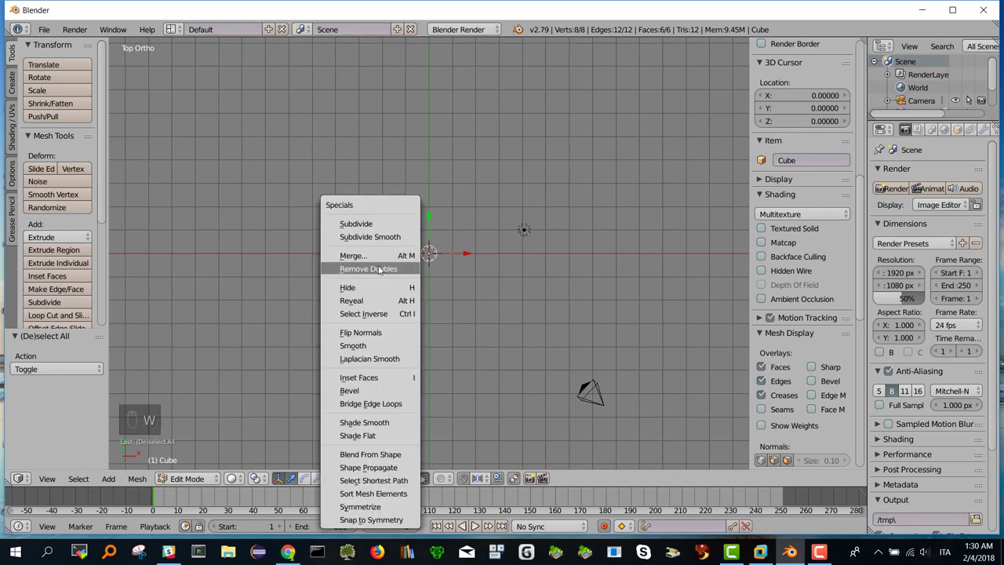
{"action": "left_click", "coordinate": [374, 269]}
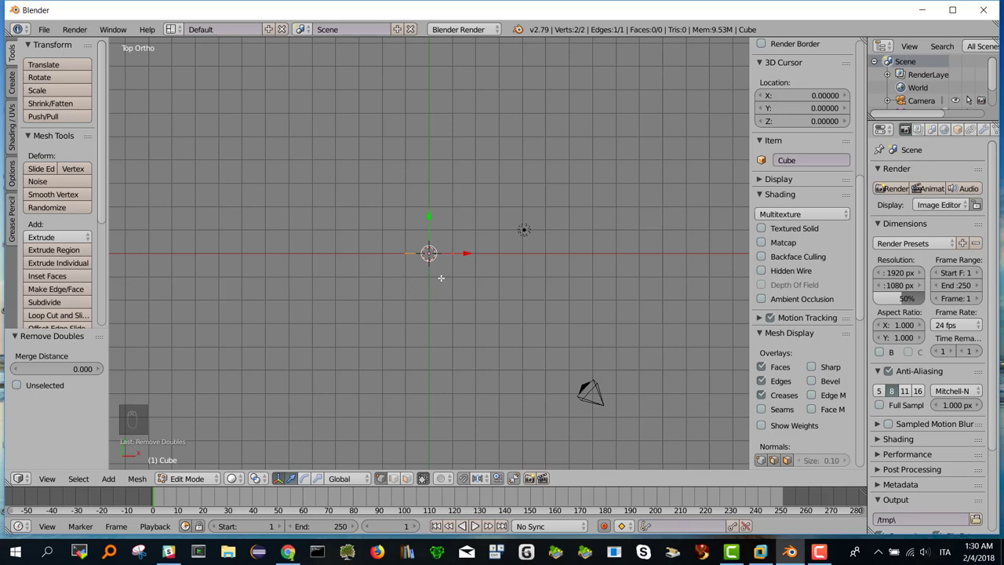
Subdivide the remaining edge with 5 cuts
{"action": "key", "text": "w"}
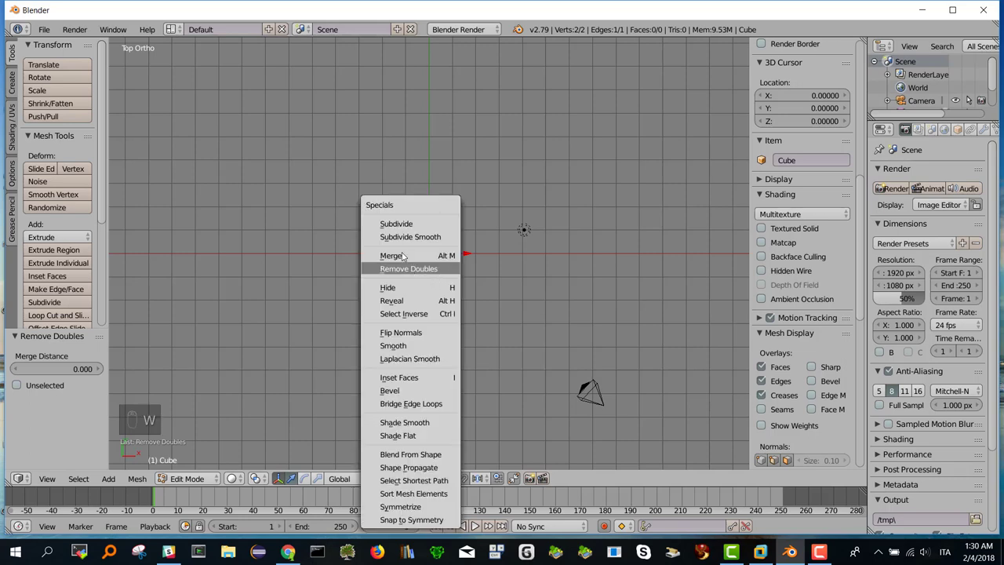
{"action": "left_click", "coordinate": [402, 227]}
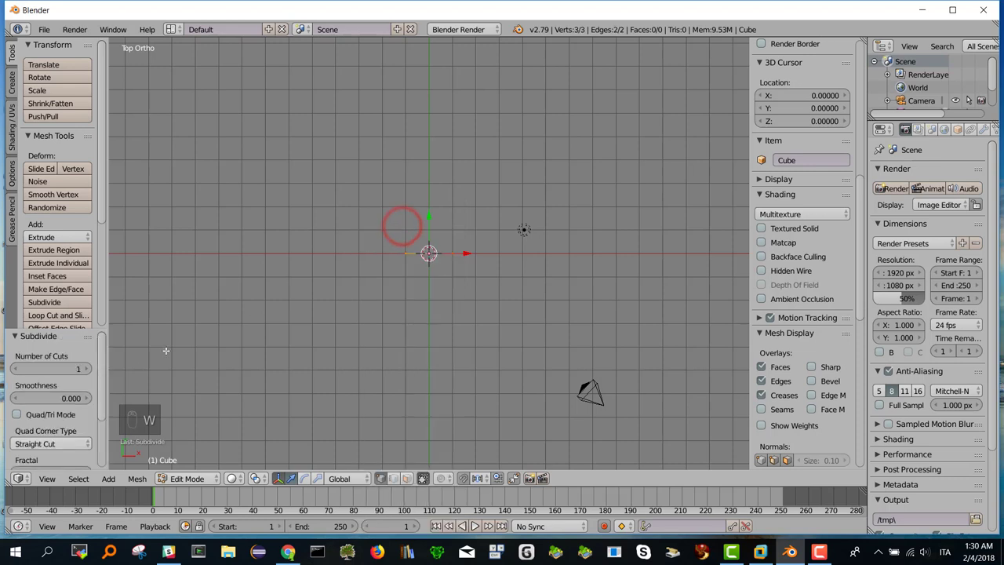
{"action": "left_click_drag", "start_coordinate": [84, 374], "coordinate": [306, 329]}
Enable proportional editing and raise the line's middle vertex about 0.378 along Y to form a smooth bump
{"action": "scroll", "coordinate": [426, 253], "scroll_direction": "up", "scroll_amount": 4}
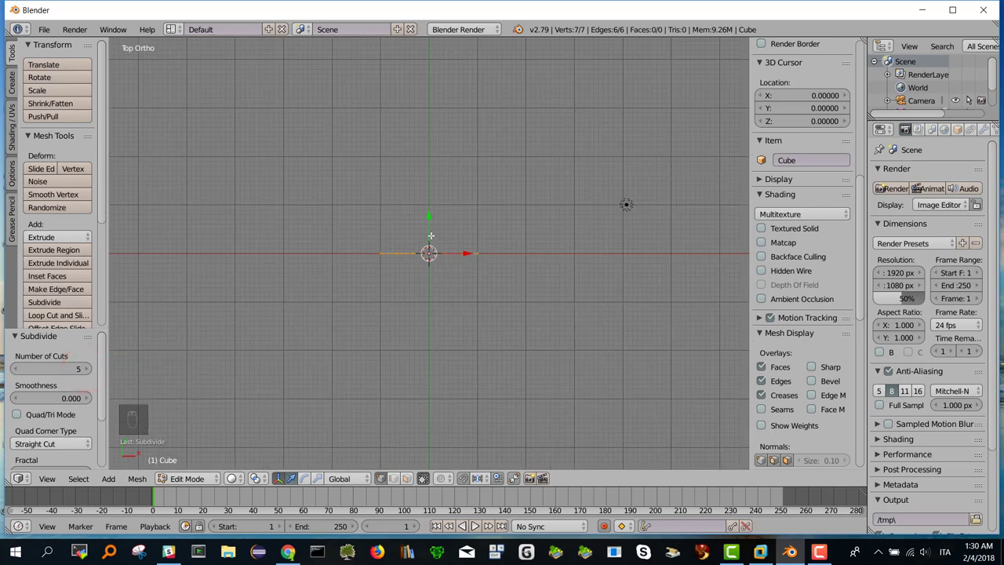
{"action": "right_click", "coordinate": [429, 253]}
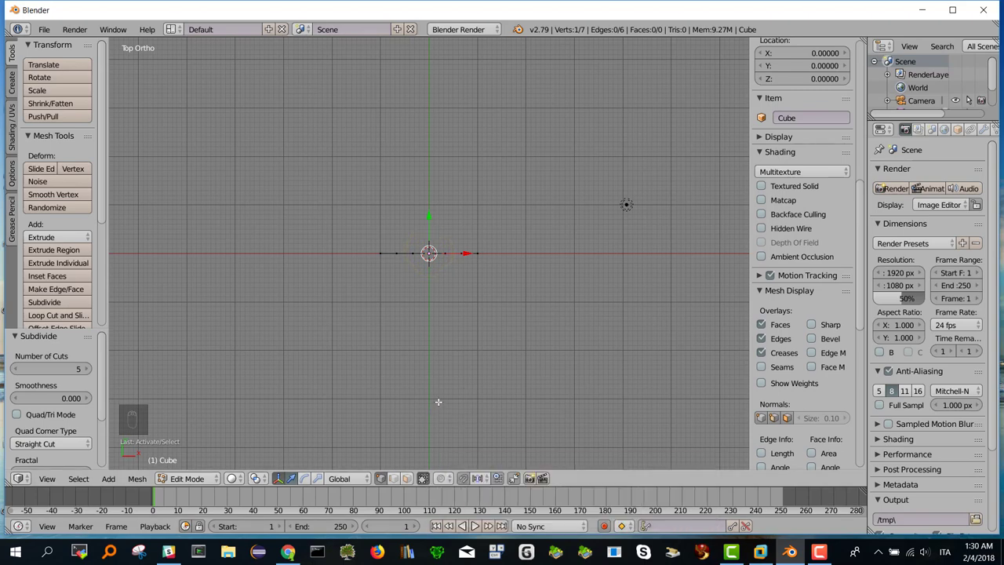
{"action": "key", "text": "o"}
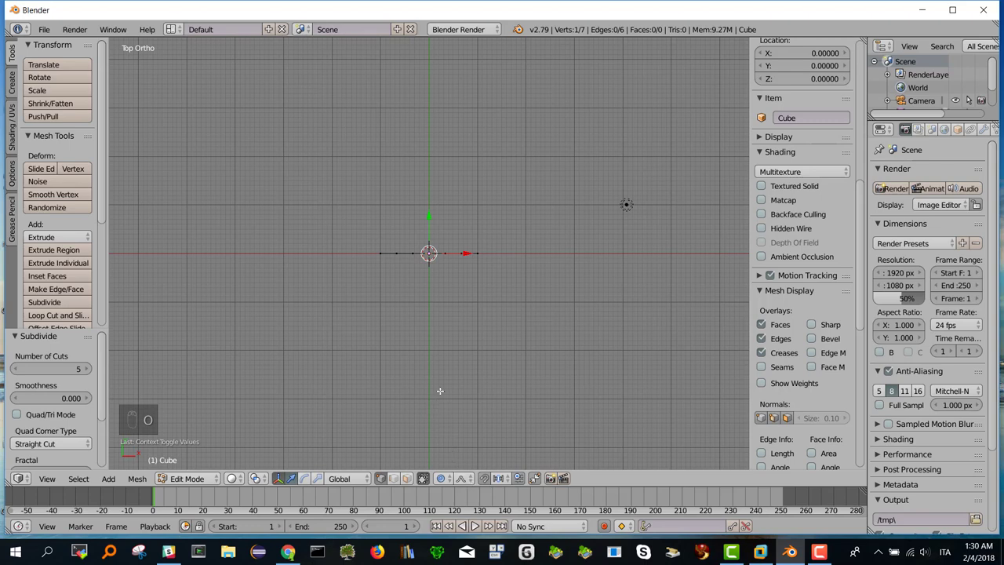
{"action": "left_click_drag", "start_coordinate": [424, 216], "coordinate": [427, 199]}
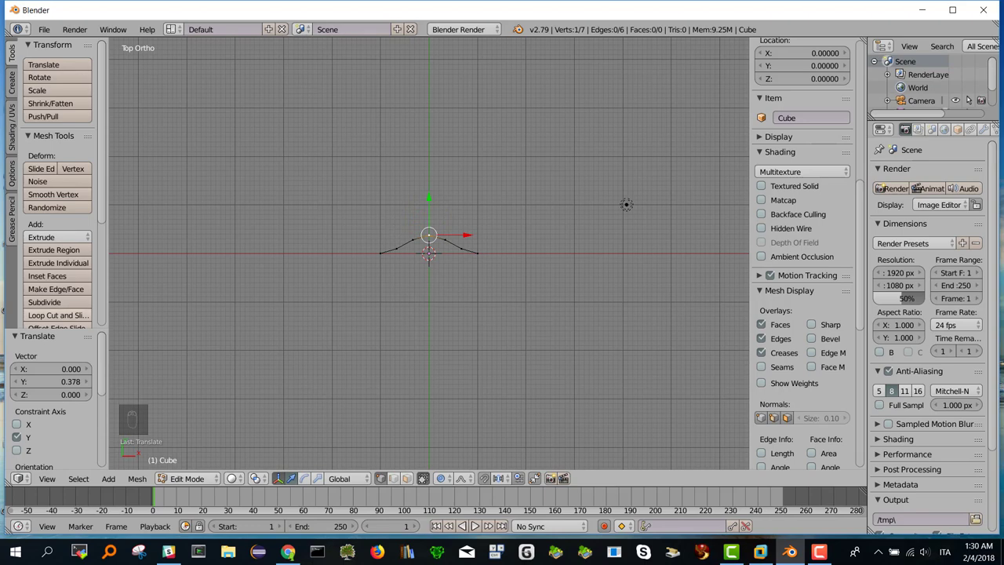
Switch to the "Colonna dorica Low Poli" Google Docs document, examine the column's fluted cross-section drawing, and return to Blender
{"action": "key", "text": "alt+Tab"}
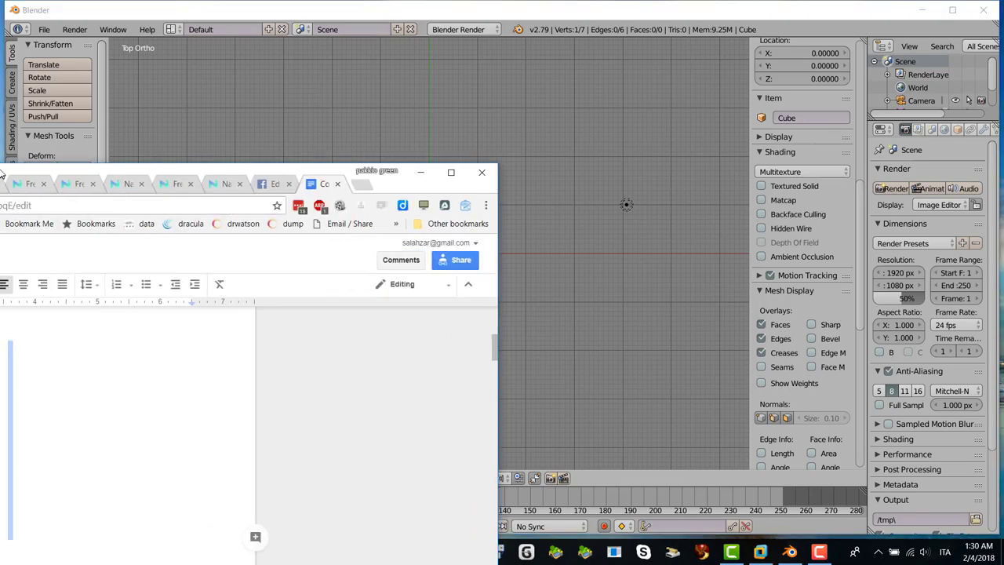
{"action": "key", "text": "alt+Tab"}
{"action": "key", "text": "alt+Tab"}
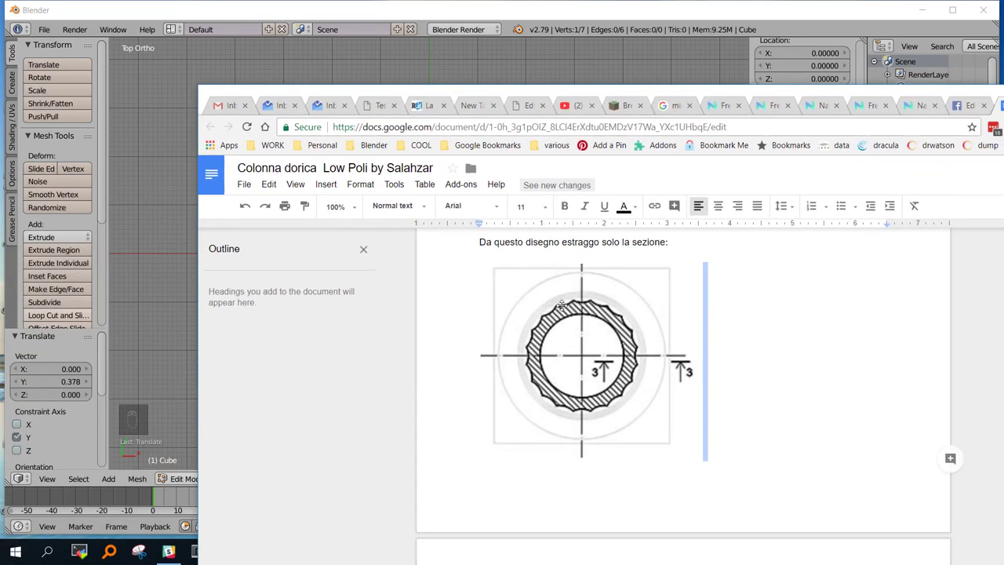
{"action": "left_click_drag", "start_coordinate": [562, 93], "coordinate": [855, 44]}
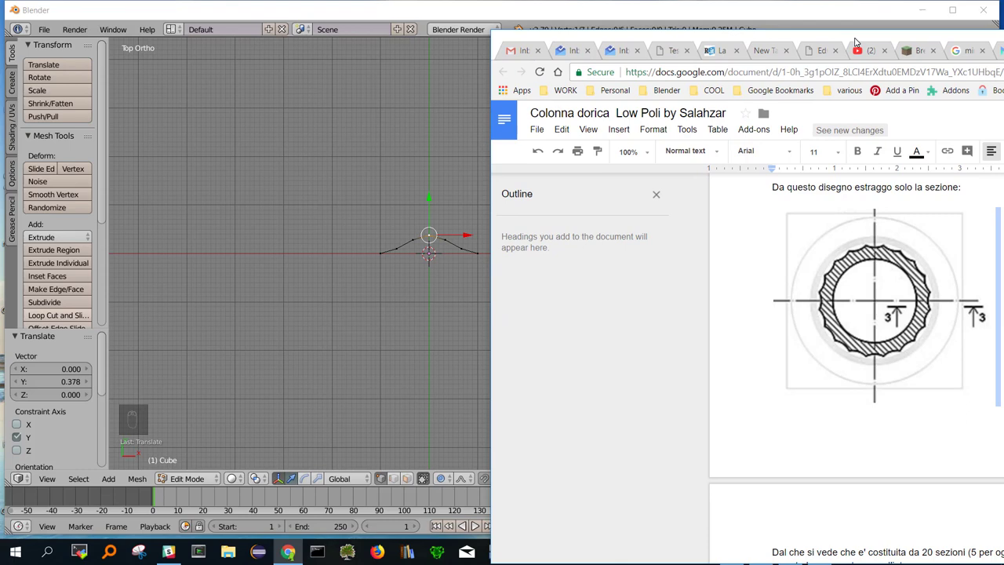
{"action": "left_click_drag", "start_coordinate": [855, 43], "coordinate": [856, 42]}
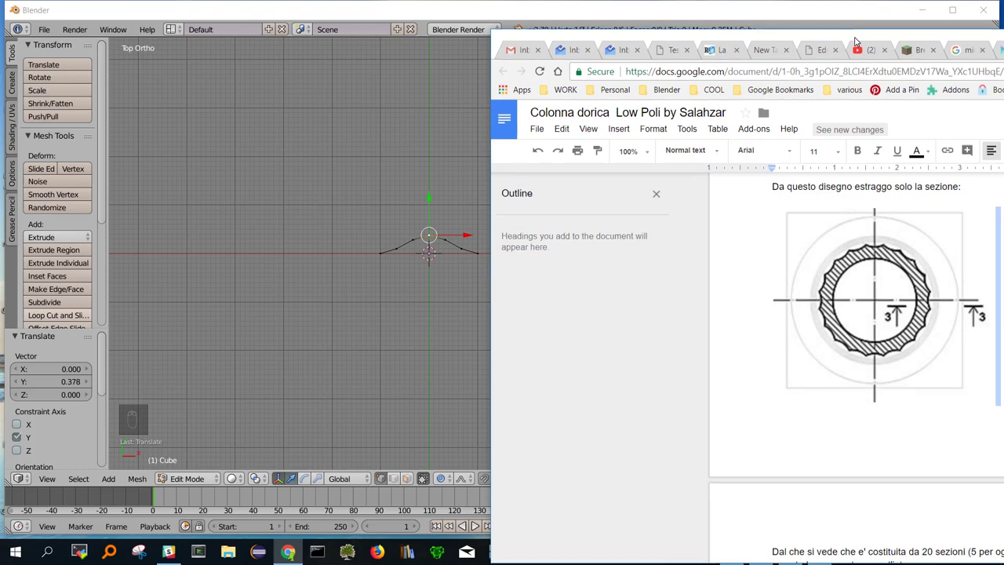
{"action": "key", "text": "super+Down"}
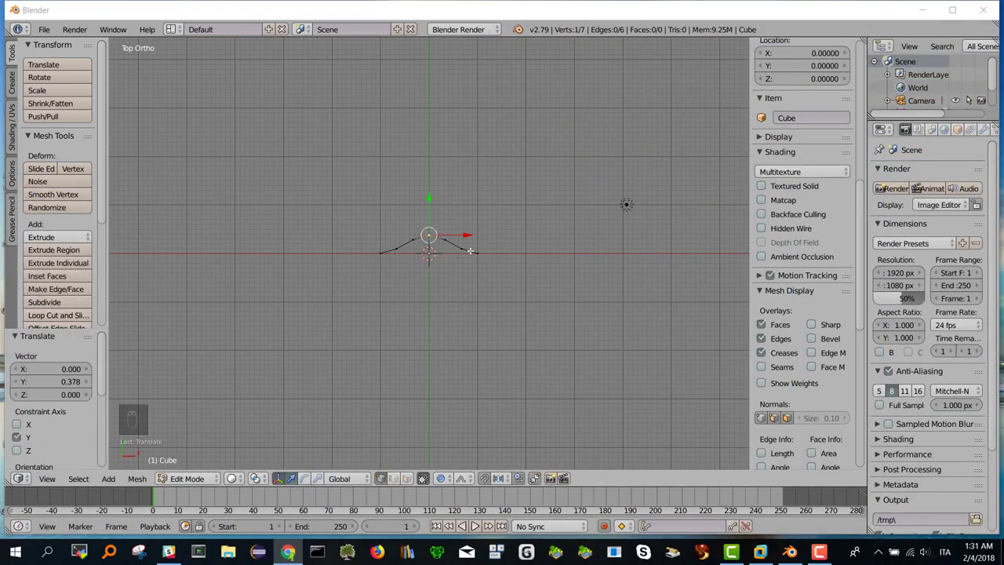
Undo the smooth bump and raise the middle vertex about 0.41 along Y with Sharp proportional falloff
{"action": "key", "text": "ctrl+z"}
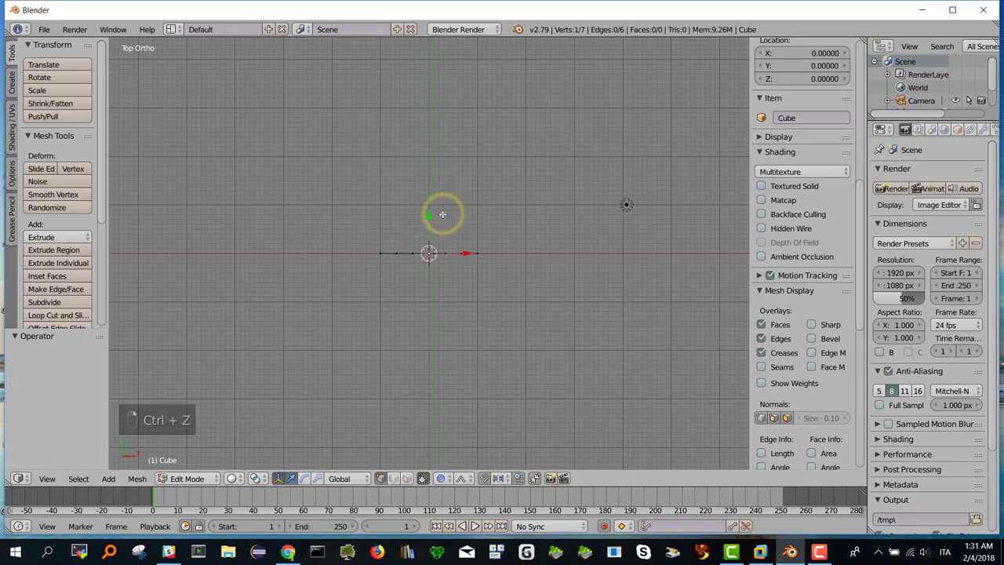
{"action": "left_click", "coordinate": [462, 479]}
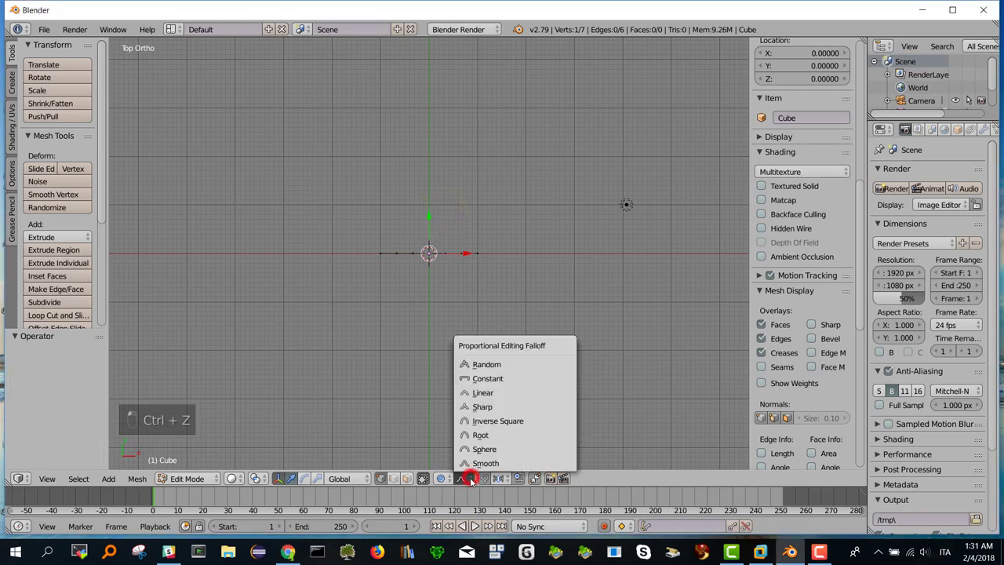
{"action": "left_click", "coordinate": [493, 406]}
{"action": "key", "text": "g"}
{"action": "key", "text": "y"}
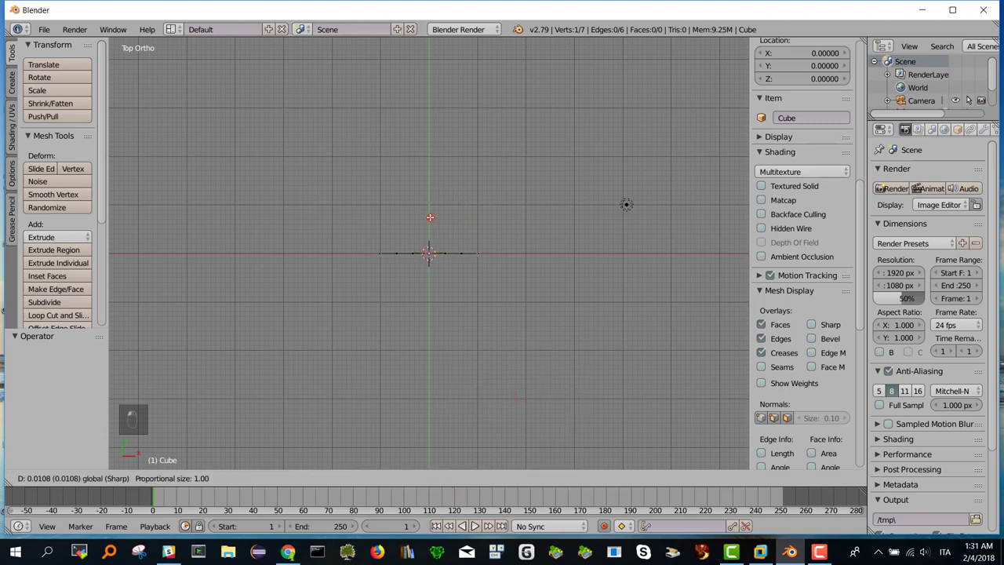
{"action": "left_click", "coordinate": [429, 197]}
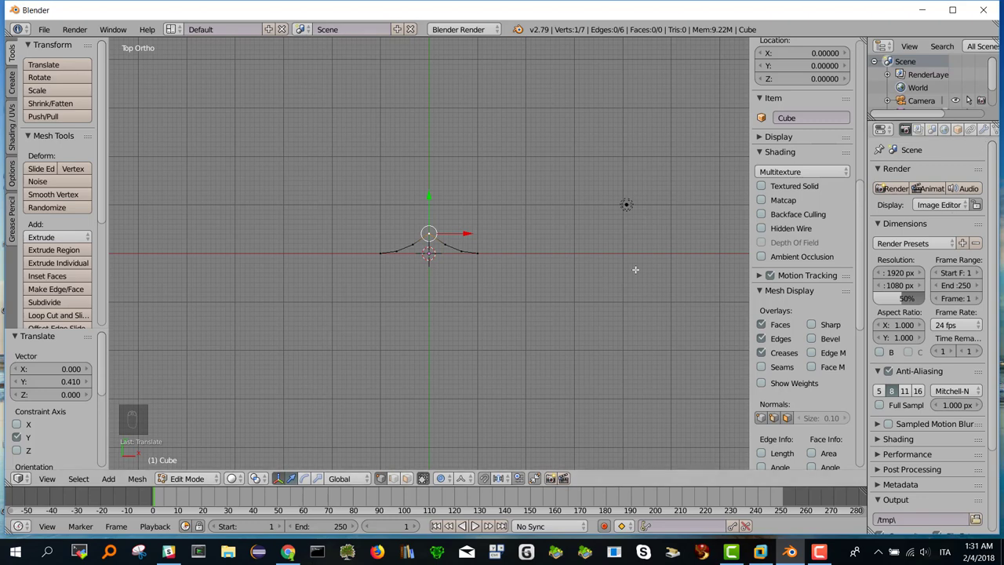
Add an Array modifier with a count of 20 to the profile and display its copies in Edit Mode
{"action": "left_click", "coordinate": [983, 130]}
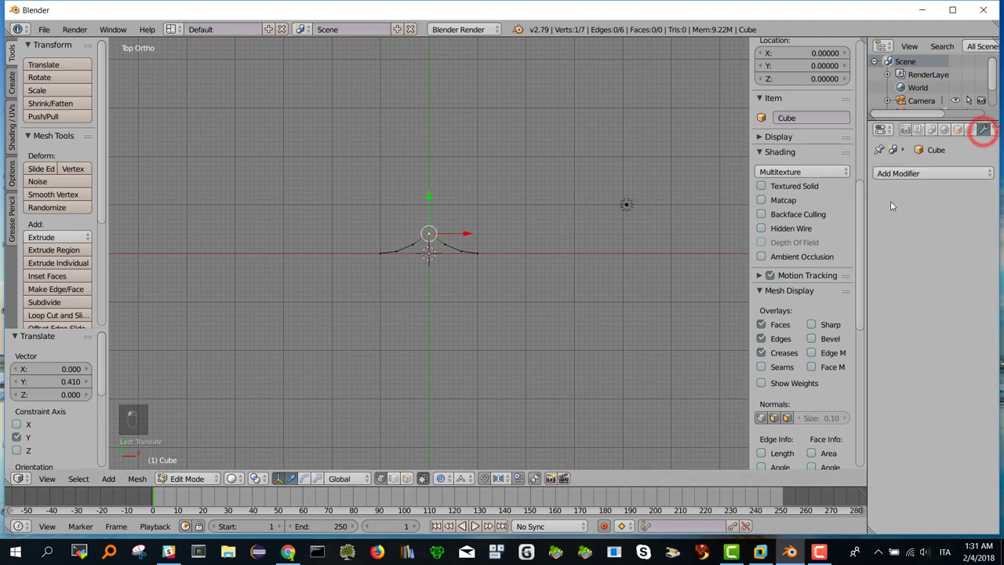
{"action": "left_click", "coordinate": [909, 174]}
{"action": "left_click", "coordinate": [728, 203]}
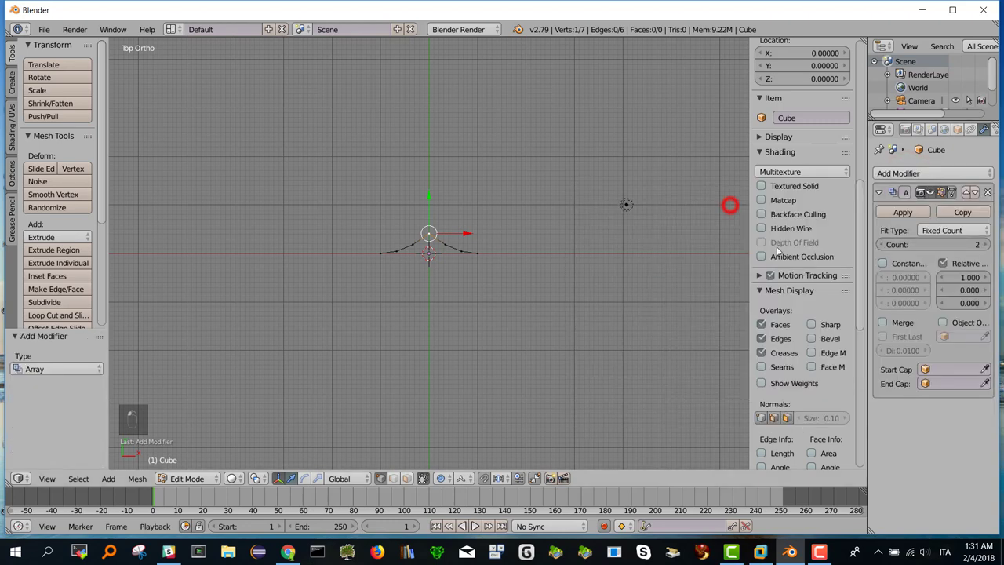
{"action": "left_click", "coordinate": [960, 245]}
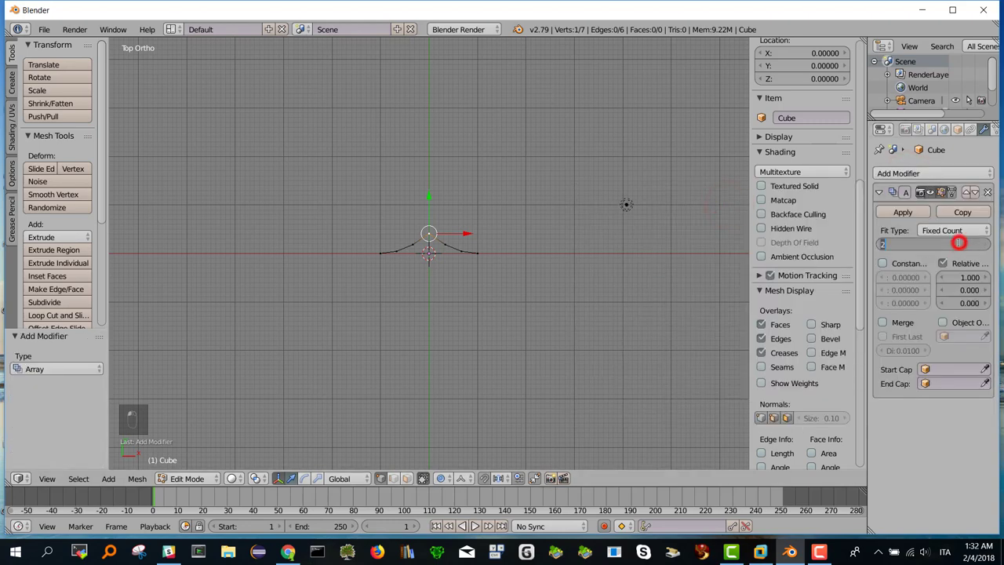
{"action": "type", "text": "0"}
{"action": "key", "text": "Tab"}
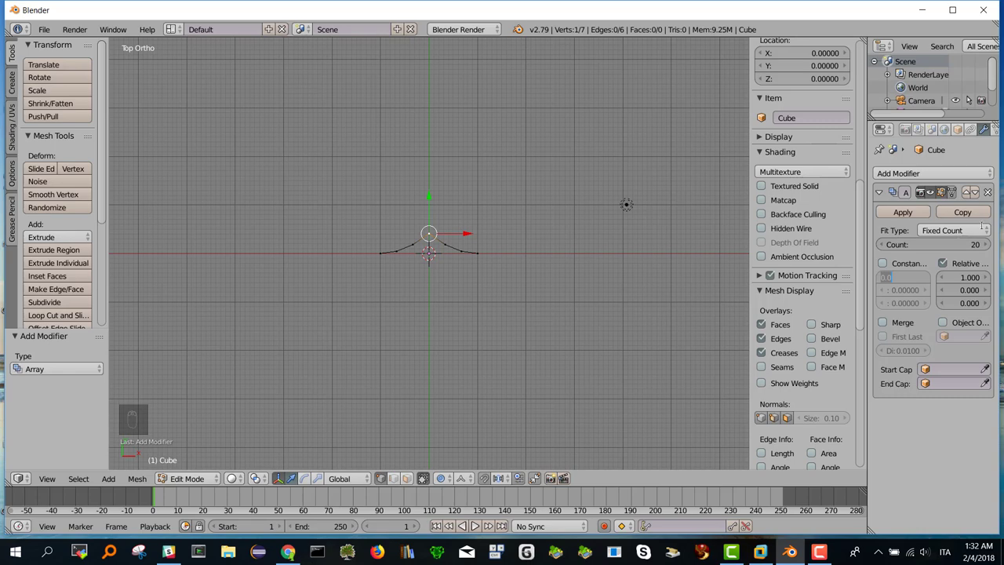
{"action": "left_click", "coordinate": [953, 192]}
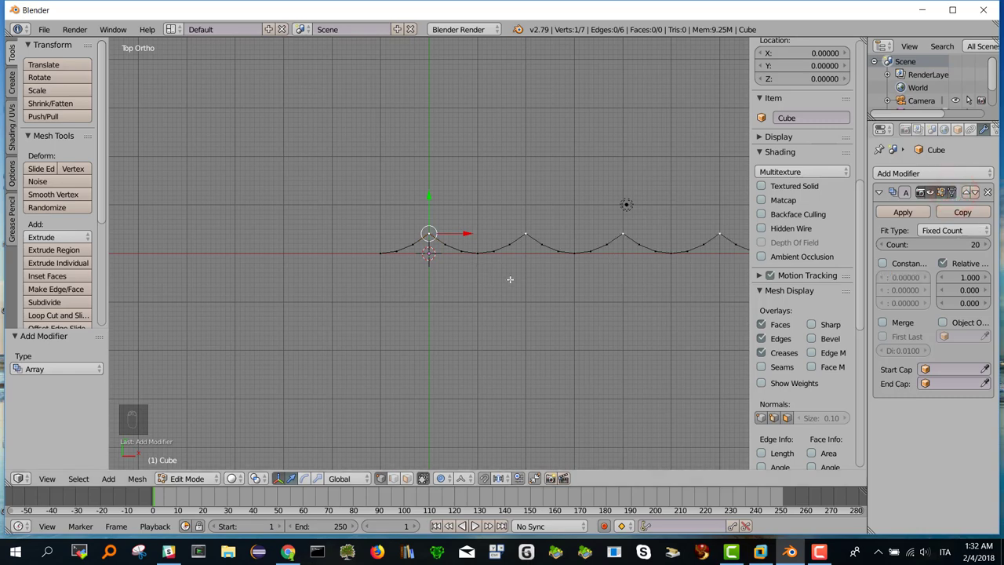
Return to Object Mode, add a Bezier circle at the origin and scale it up by about 11.415
{"action": "scroll", "coordinate": [484, 282], "scroll_direction": "down", "scroll_amount": 6}
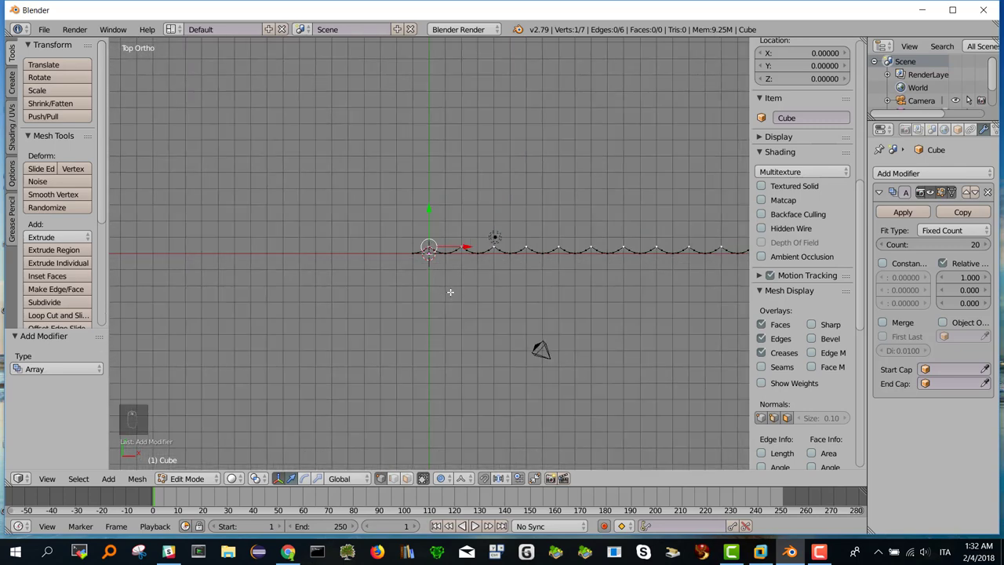
{"action": "scroll", "coordinate": [466, 249], "scroll_direction": "down", "scroll_amount": 6}
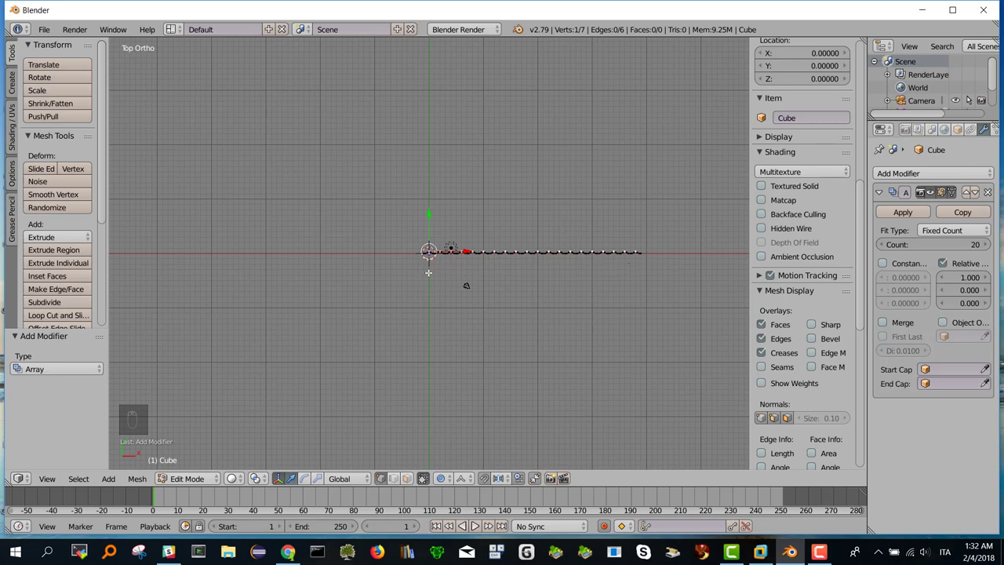
{"action": "key", "text": "Tab"}
{"action": "key", "text": "shift+a"}
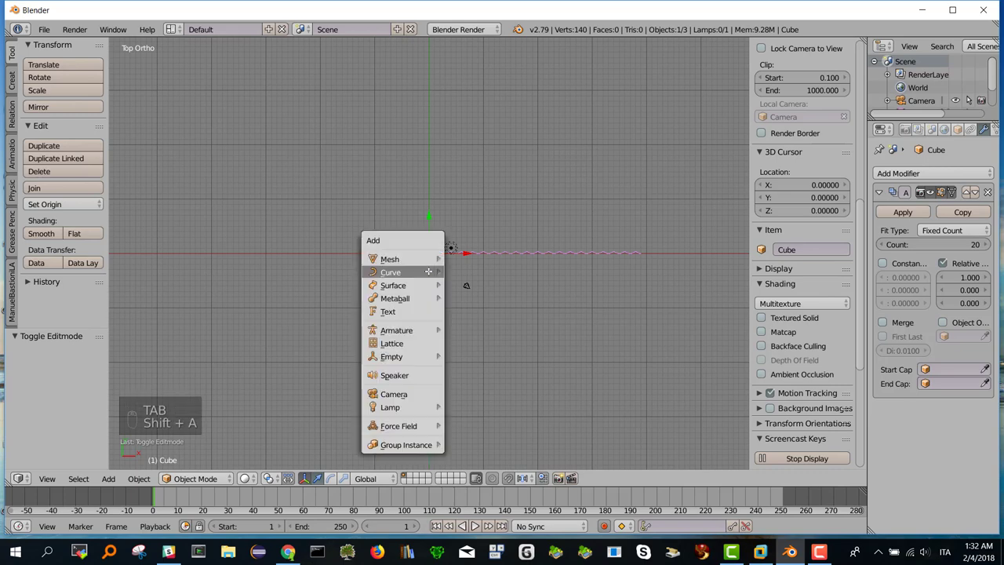
{"action": "mouse_move", "coordinate": [412, 273]}
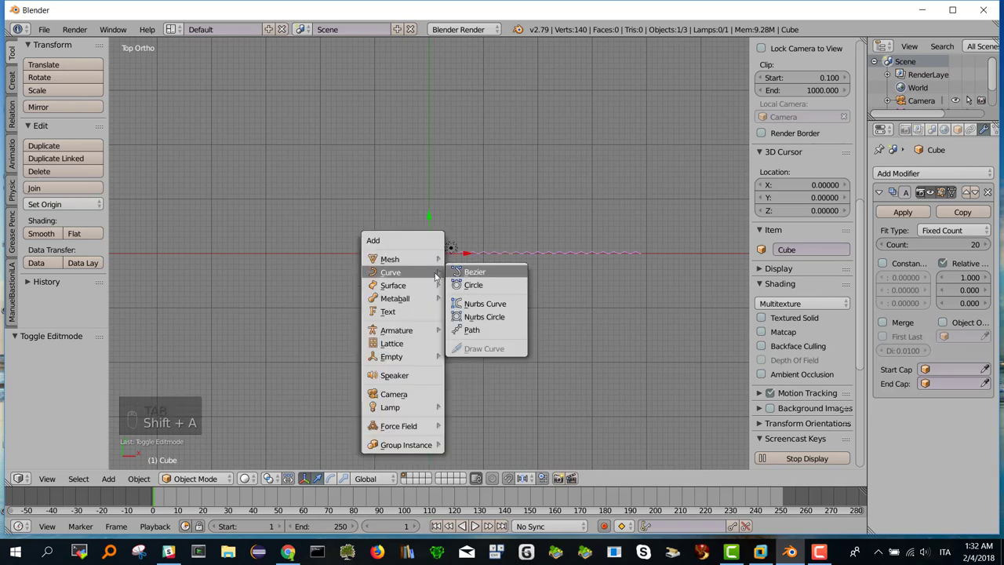
{"action": "left_click", "coordinate": [477, 286]}
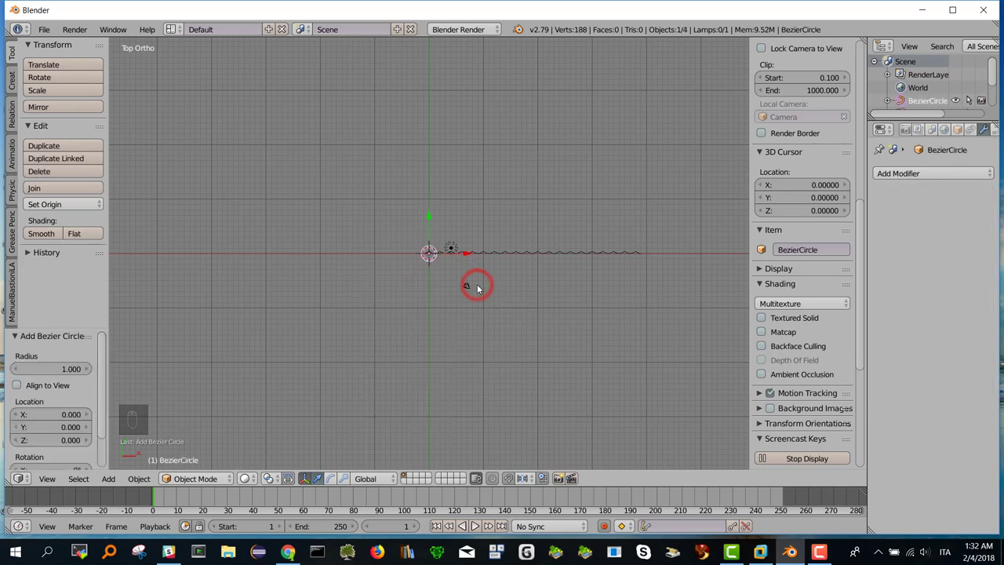
{"action": "key", "text": "s"}
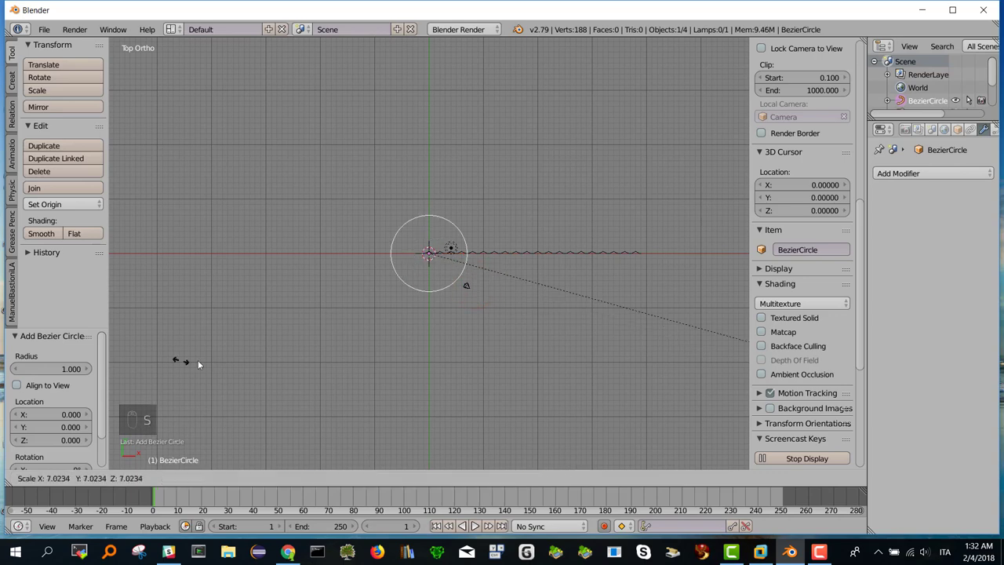
{"action": "left_click", "coordinate": [429, 393]}
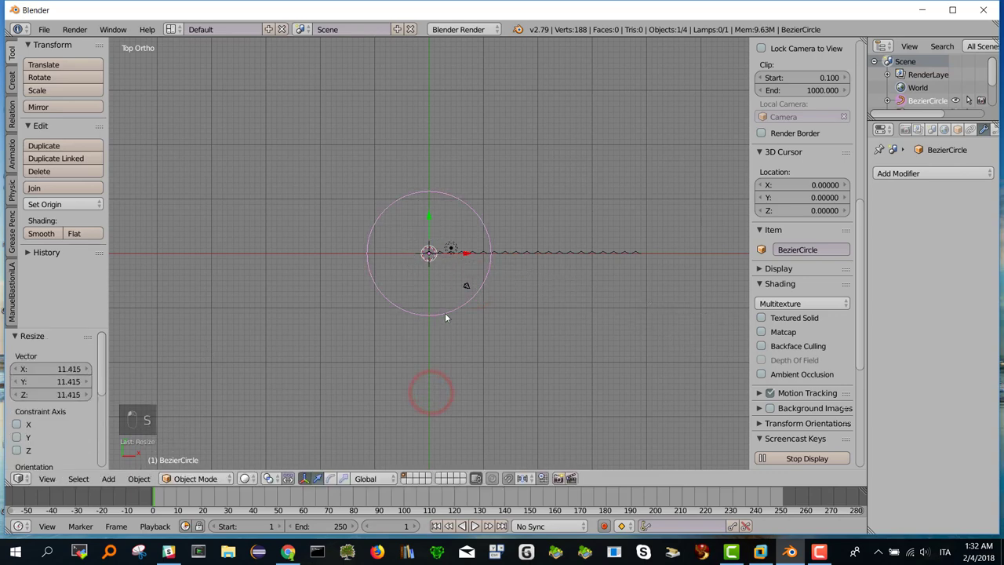
Add a Curve modifier to the arrayed flute profile with BezierCircle as its object
{"action": "right_click", "coordinate": [538, 252]}
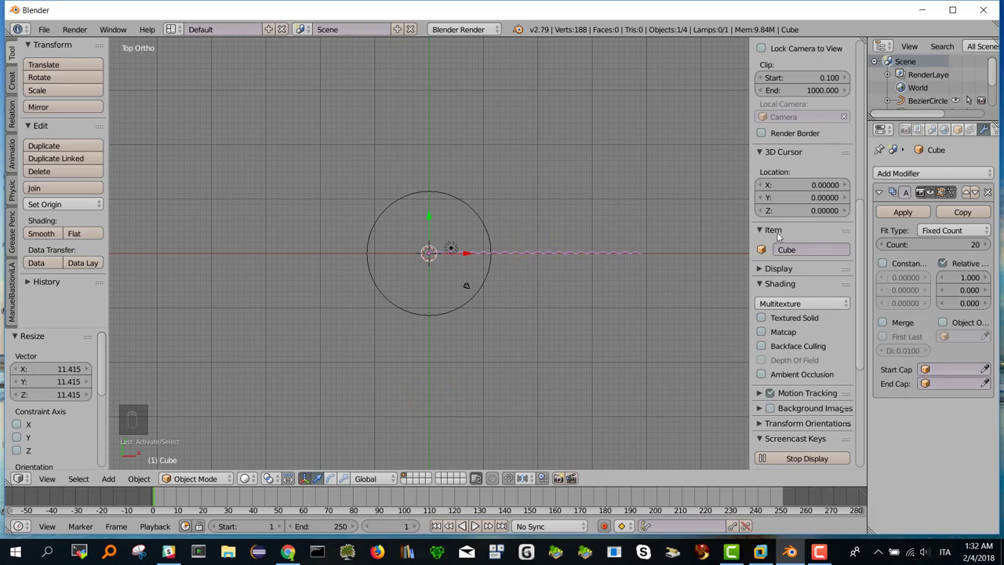
{"action": "left_click", "coordinate": [928, 173]}
{"action": "left_click", "coordinate": [828, 246]}
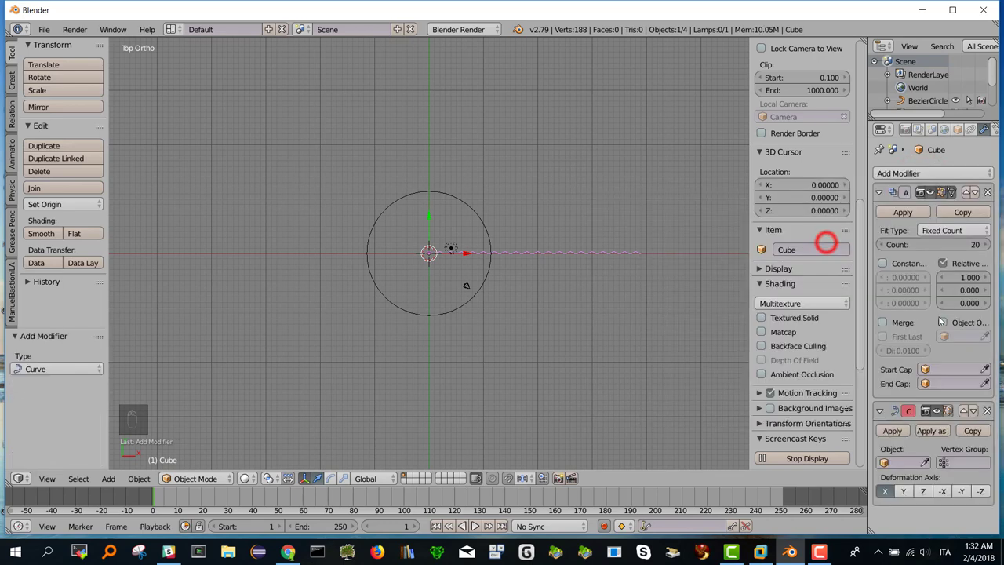
{"action": "left_click", "coordinate": [895, 463]}
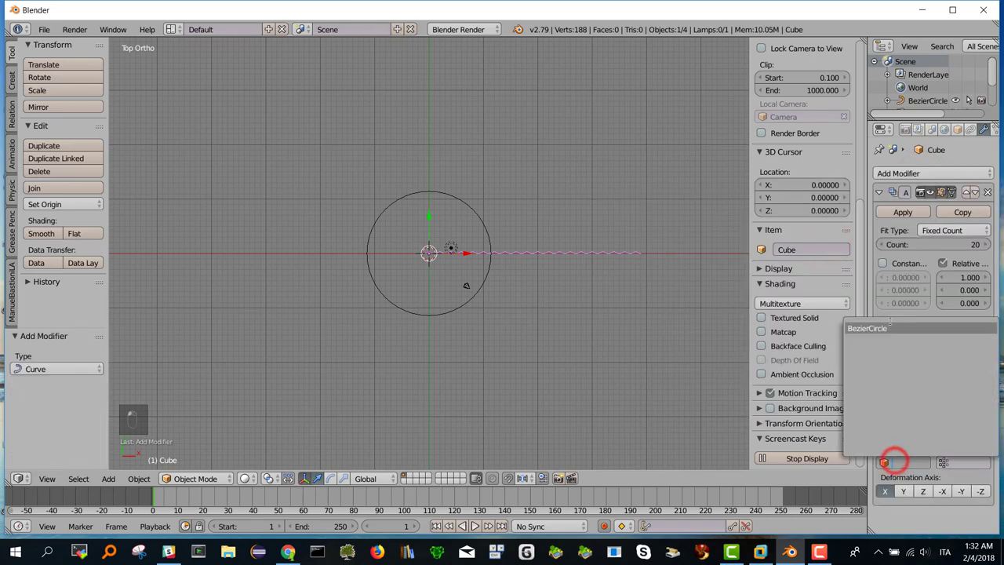
{"action": "left_click", "coordinate": [886, 328]}
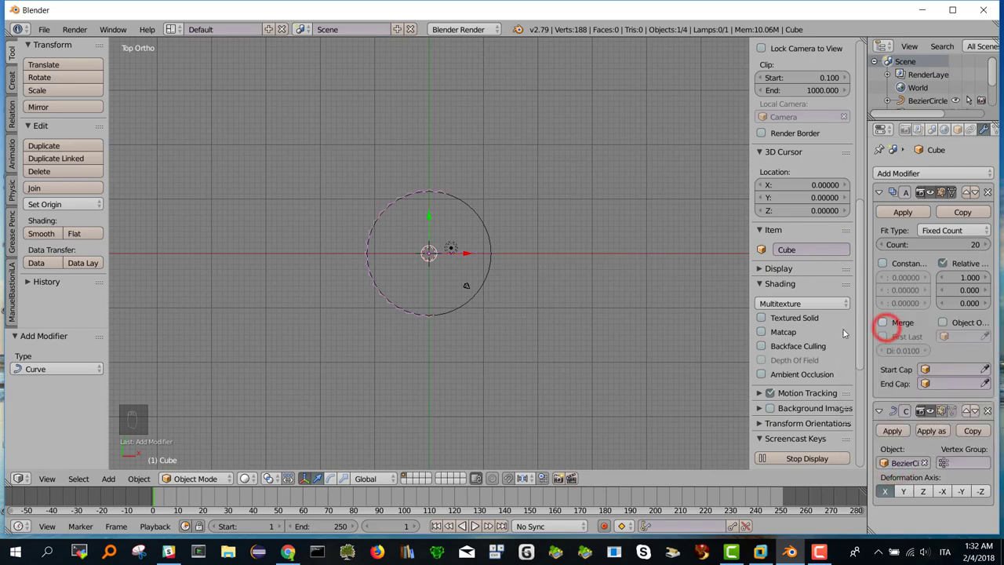
Scale the Bezier circle by about 0.558 so the flute copies close into a full ring
{"action": "right_click", "coordinate": [480, 286]}
{"action": "scroll", "coordinate": [461, 304], "scroll_direction": "up", "scroll_amount": 3}
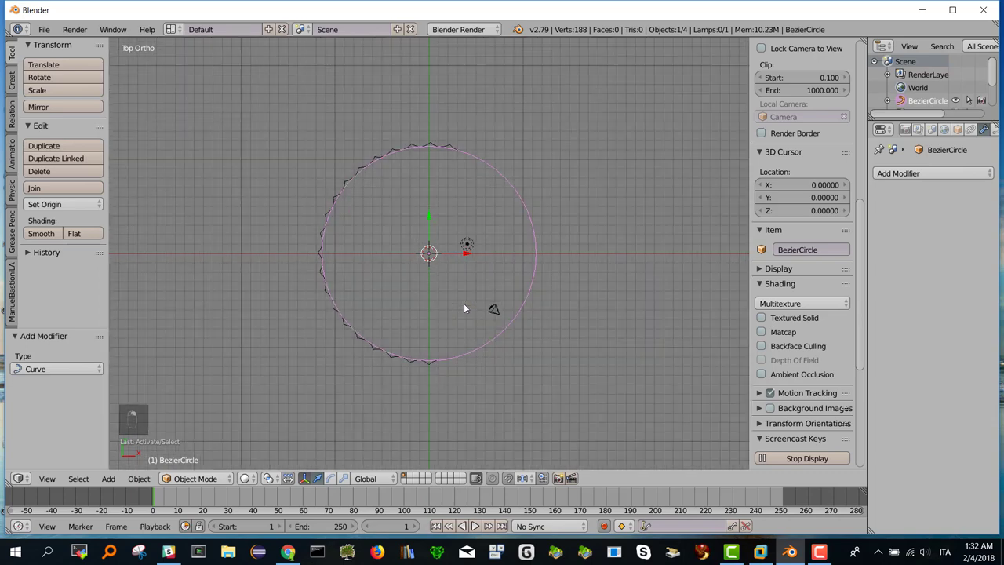
{"action": "scroll", "coordinate": [464, 309], "scroll_direction": "up", "scroll_amount": 1}
{"action": "scroll", "coordinate": [463, 308], "scroll_direction": "up", "scroll_amount": 1}
{"action": "scroll", "coordinate": [463, 309], "scroll_direction": "up", "scroll_amount": 1}
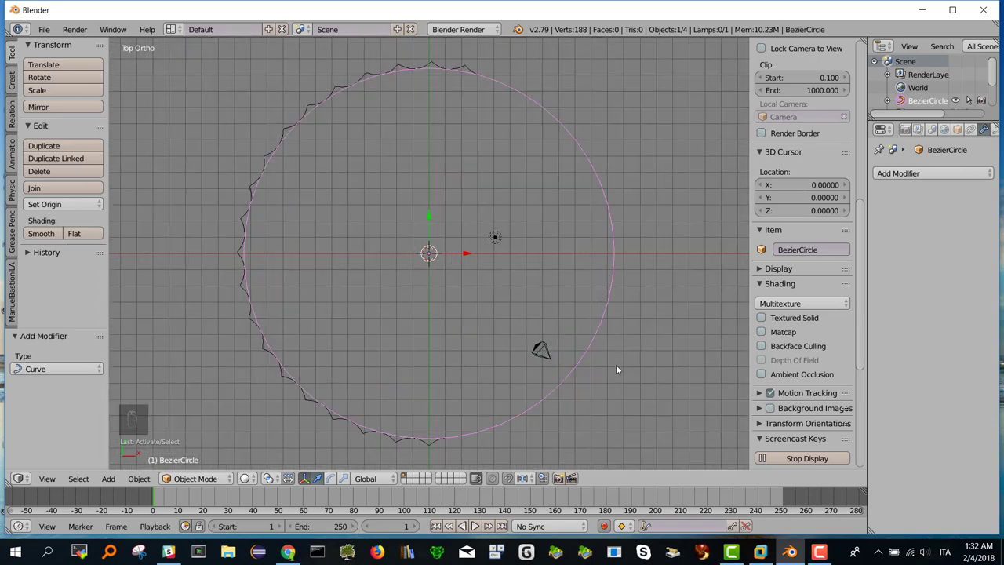
{"action": "key", "text": "s"}
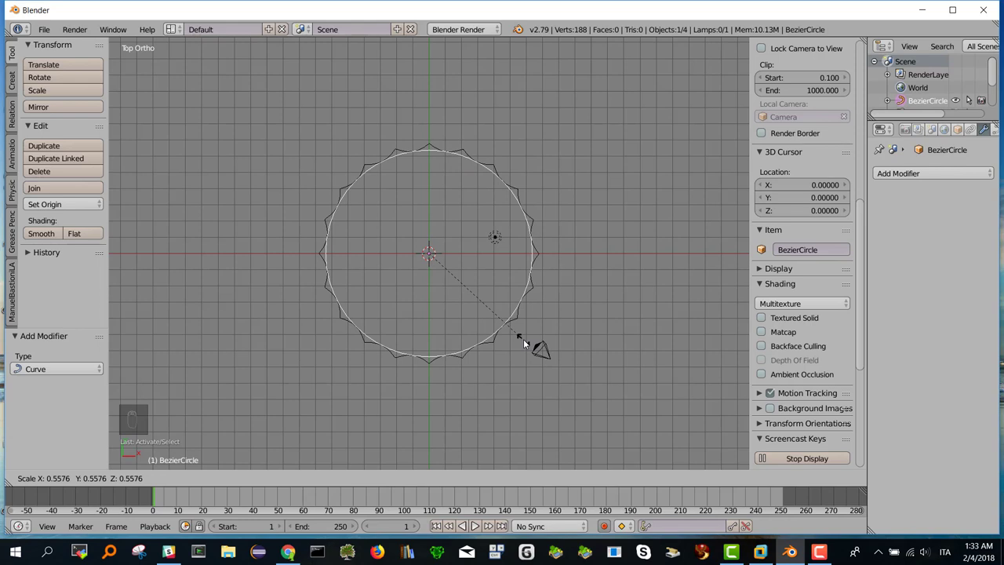
{"action": "left_click", "coordinate": [523, 339]}
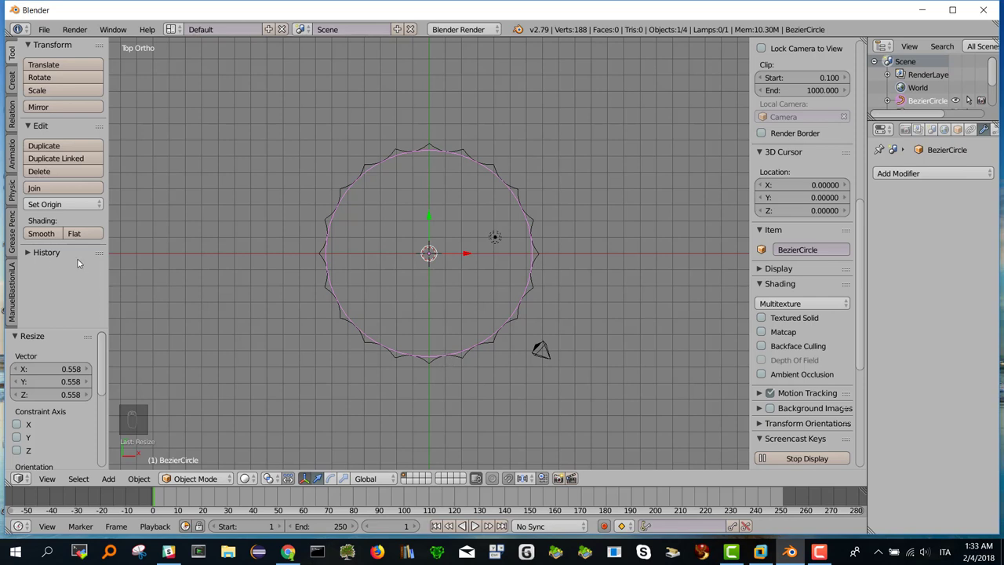
Circle the seam where the ring's first and last flutes meet with a freehand Grease Pencil stroke
{"action": "left_click", "coordinate": [14, 231]}
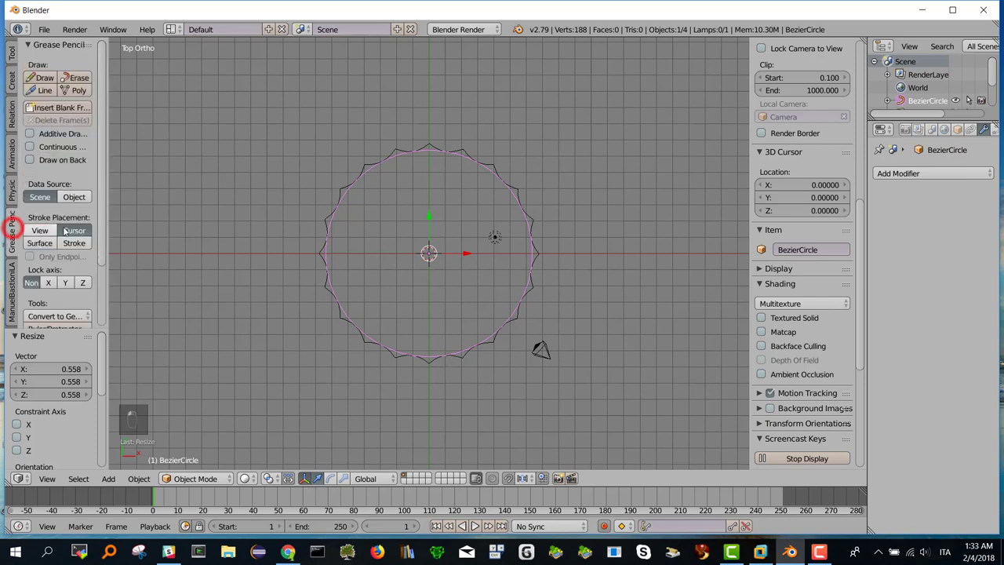
{"action": "left_click", "coordinate": [41, 77]}
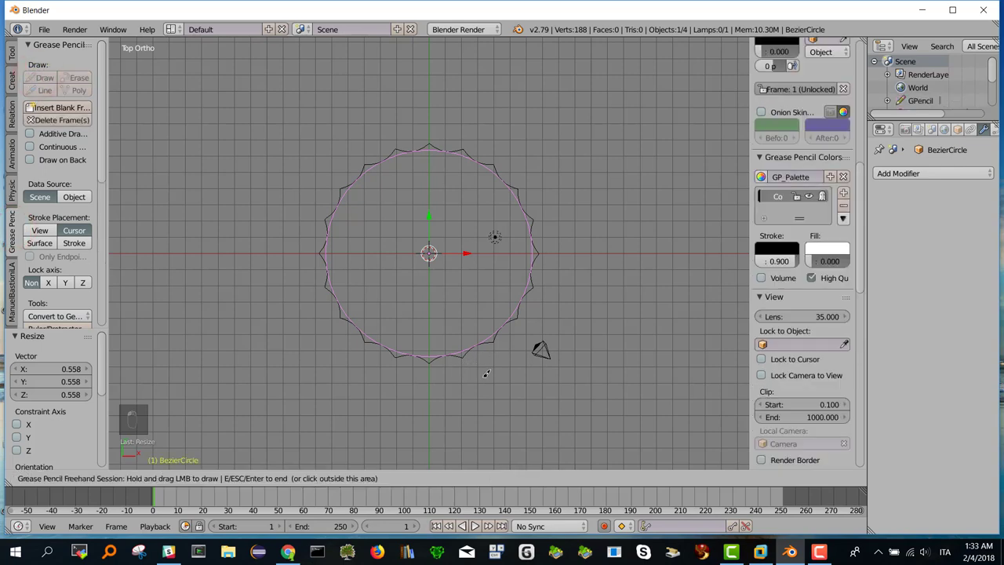
{"action": "mouse_move", "coordinate": [451, 344]}
{"action": "left_mouse_down"}
{"action": "mouse_move", "coordinate": [436, 349]}
{"action": "mouse_move", "coordinate": [442, 362]}
{"action": "mouse_move", "coordinate": [455, 354]}
{"action": "mouse_move", "coordinate": [451, 343]}
{"action": "left_mouse_up"}
{"action": "key", "text": "Escape"}
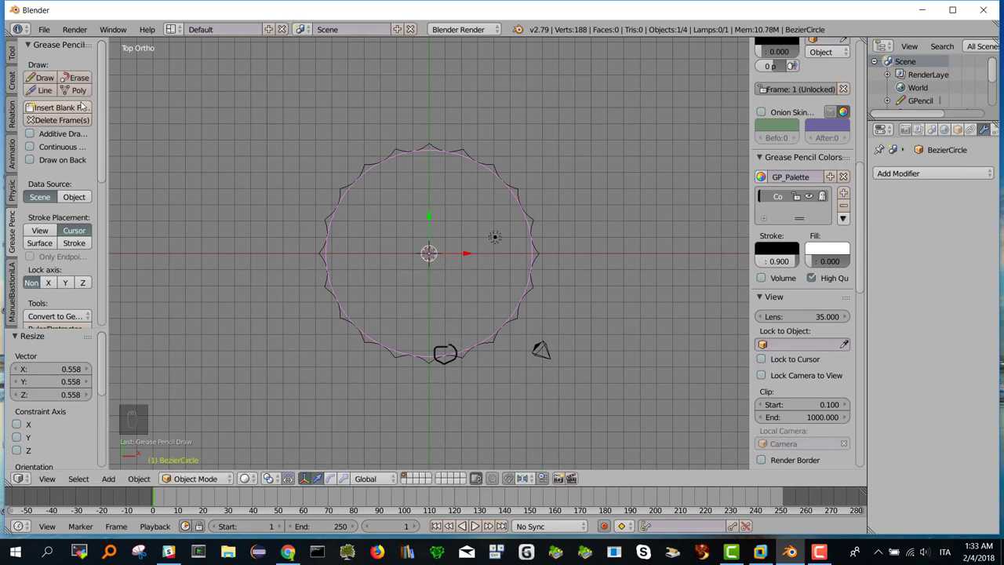
Scale the Bezier circle by about 1.002 to fine-tune the ends meeting inside the marked area
{"action": "scroll", "coordinate": [424, 350], "scroll_direction": "up", "scroll_amount": 1}
{"action": "scroll", "coordinate": [425, 350], "scroll_direction": "up", "scroll_amount": 1}
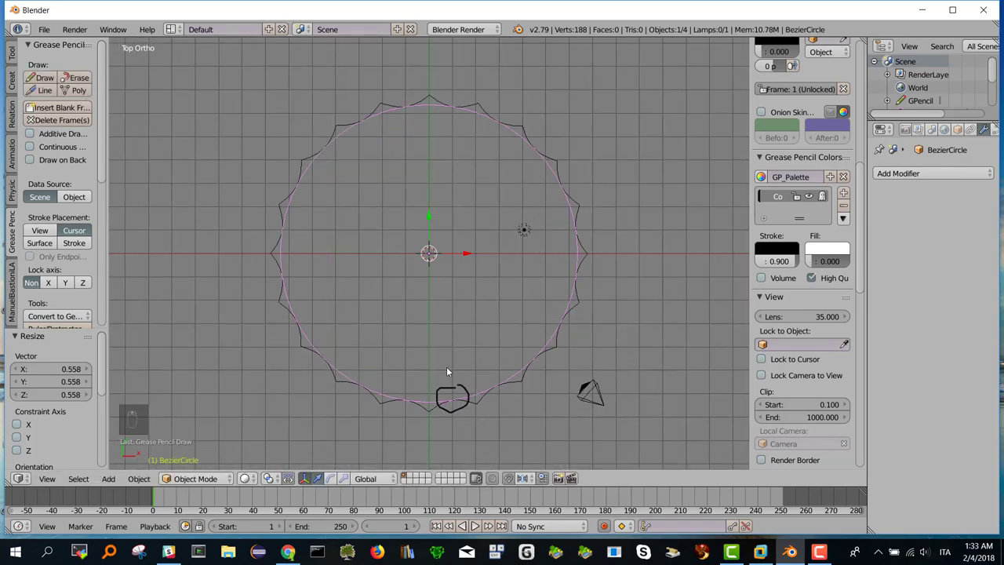
{"action": "mouse_move", "coordinate": [468, 375]}
{"action": "middle_mouse_down", "text": "shift"}
{"action": "mouse_move", "coordinate": [442, 275]}
{"action": "mouse_move", "coordinate": [448, 258]}
{"action": "middle_mouse_up", "text": "shift"}
{"action": "scroll", "coordinate": [451, 255], "scroll_direction": "up", "scroll_amount": 1}
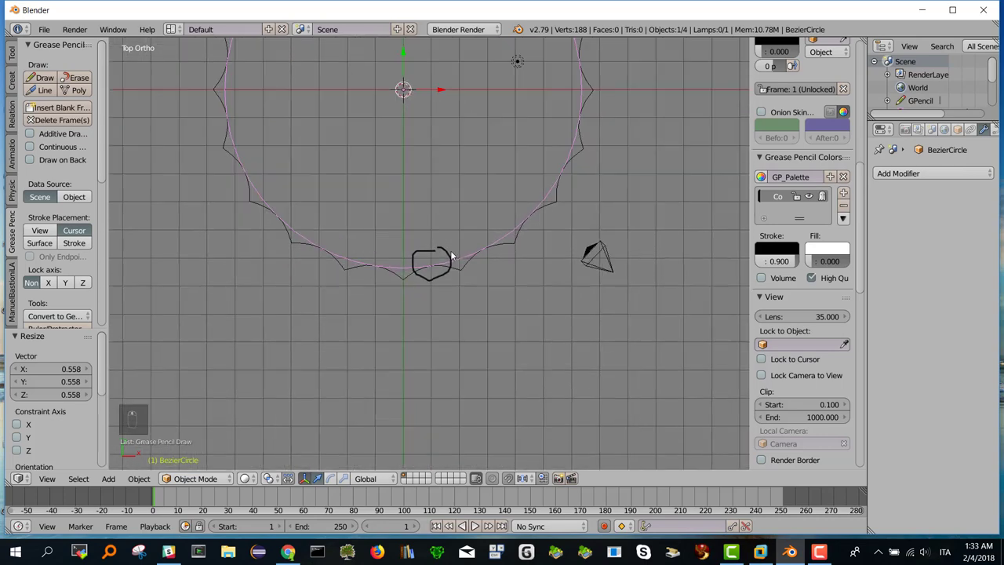
{"action": "scroll", "coordinate": [451, 254], "scroll_direction": "up", "scroll_amount": 8}
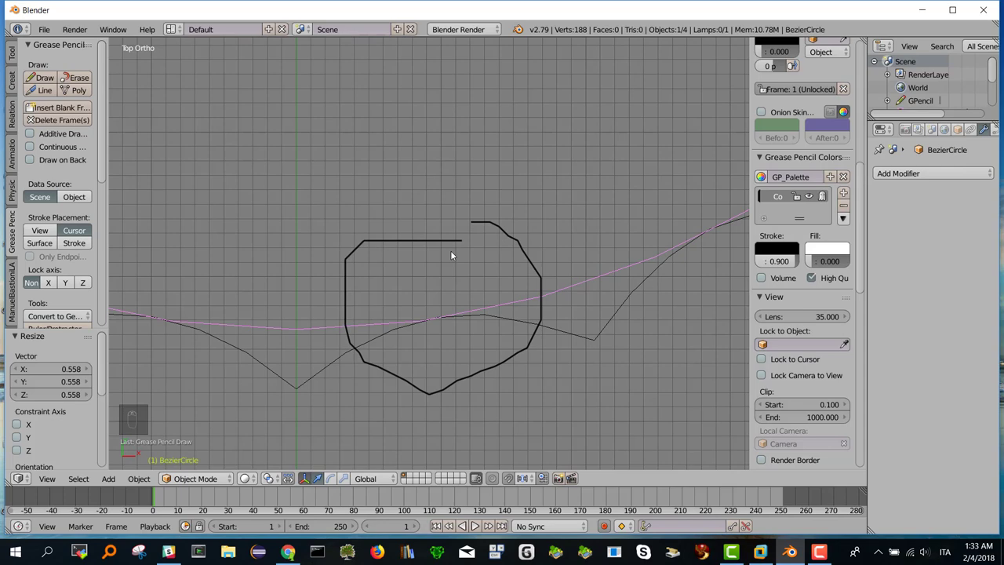
{"action": "scroll", "coordinate": [451, 255], "scroll_direction": "up", "scroll_amount": 1}
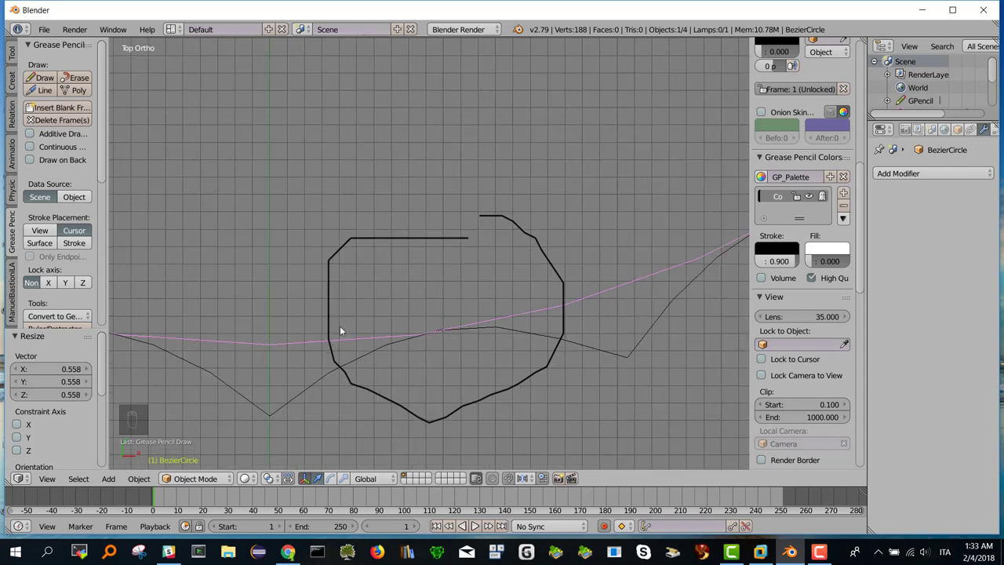
{"action": "right_click", "coordinate": [283, 343]}
{"action": "key", "text": "s"}
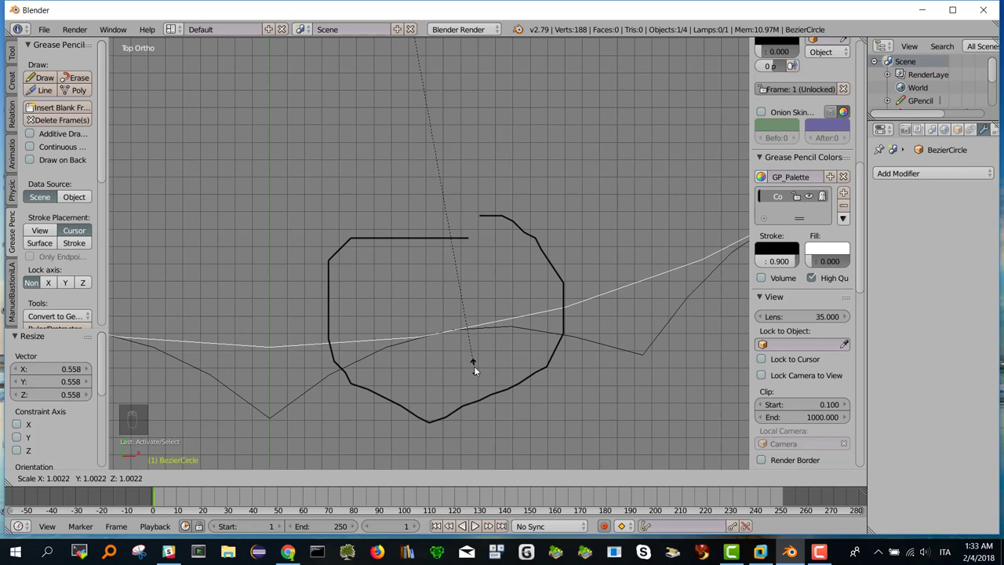
{"action": "left_click", "coordinate": [474, 366]}
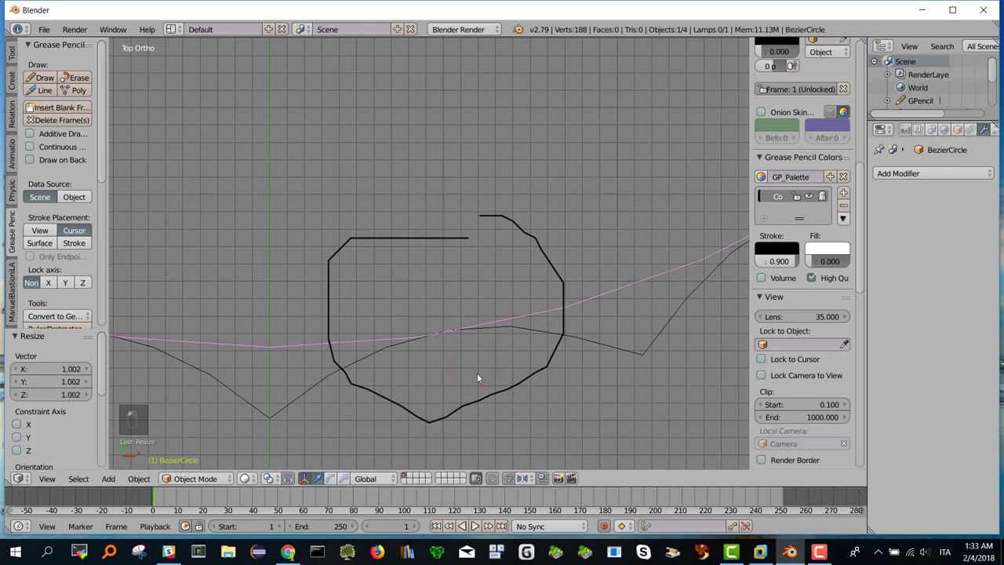
Scale the Bezier circle by about 0.999 to bring the flute ends together at the seam
{"action": "scroll", "coordinate": [477, 374], "scroll_direction": "up", "scroll_amount": 2}
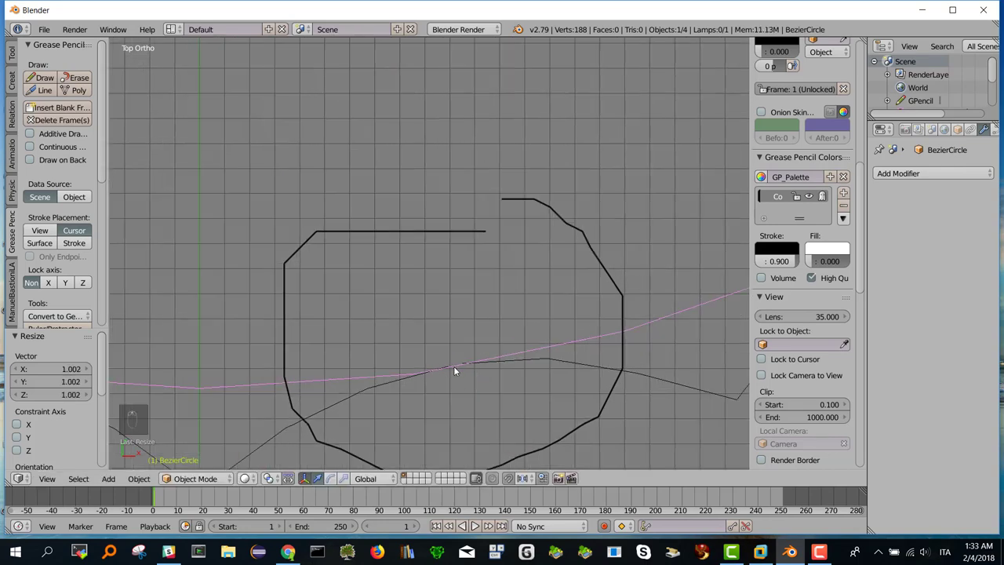
{"action": "right_click", "coordinate": [512, 355]}
{"action": "key", "text": "s"}
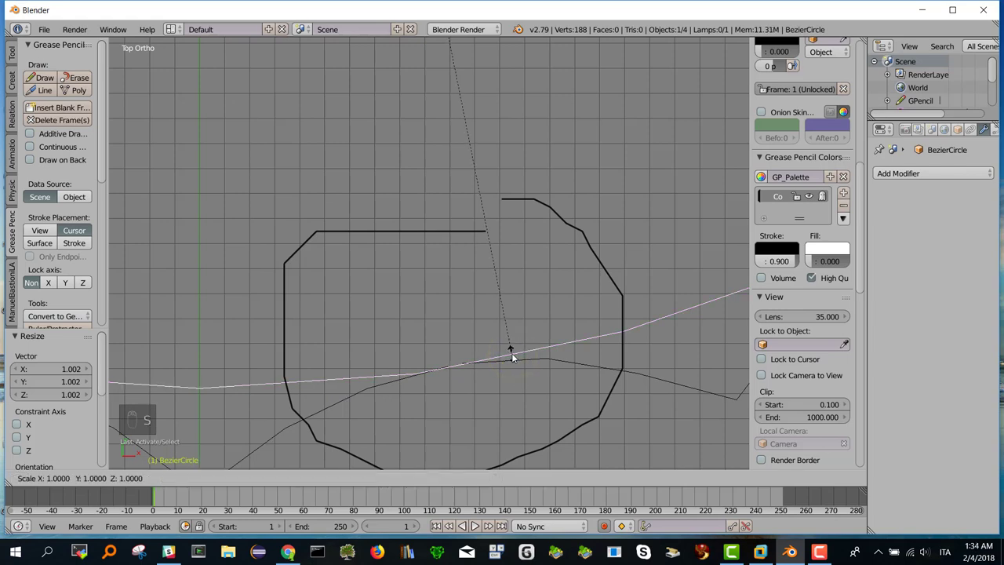
{"action": "left_click", "coordinate": [474, 338]}
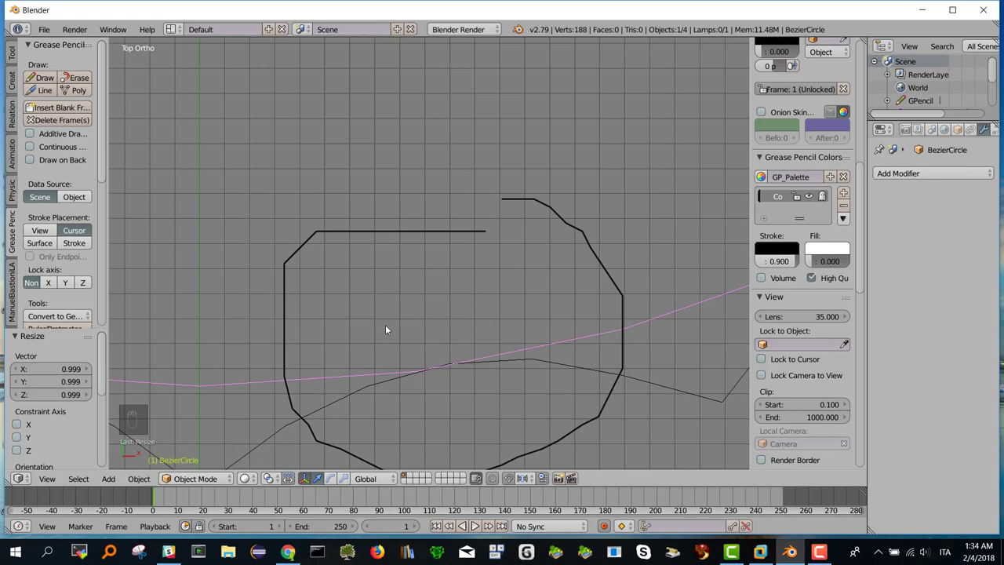
{"action": "key", "text": "Escape"}
Apply the Array modifier and the Curve modifier on the fluted ring
{"action": "scroll", "coordinate": [385, 325], "scroll_direction": "down", "scroll_amount": 10}
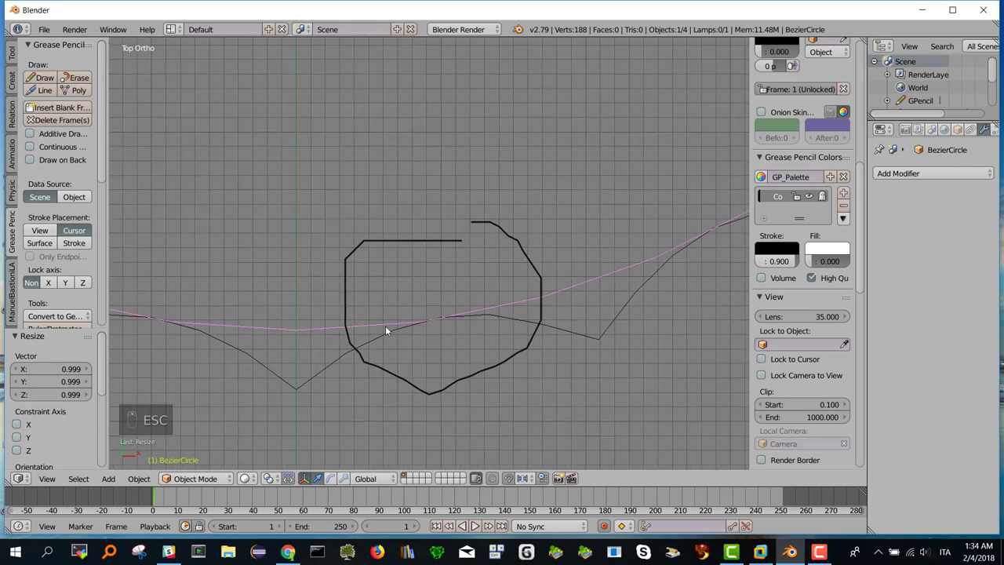
{"action": "scroll", "coordinate": [384, 332], "scroll_direction": "down", "scroll_amount": 5}
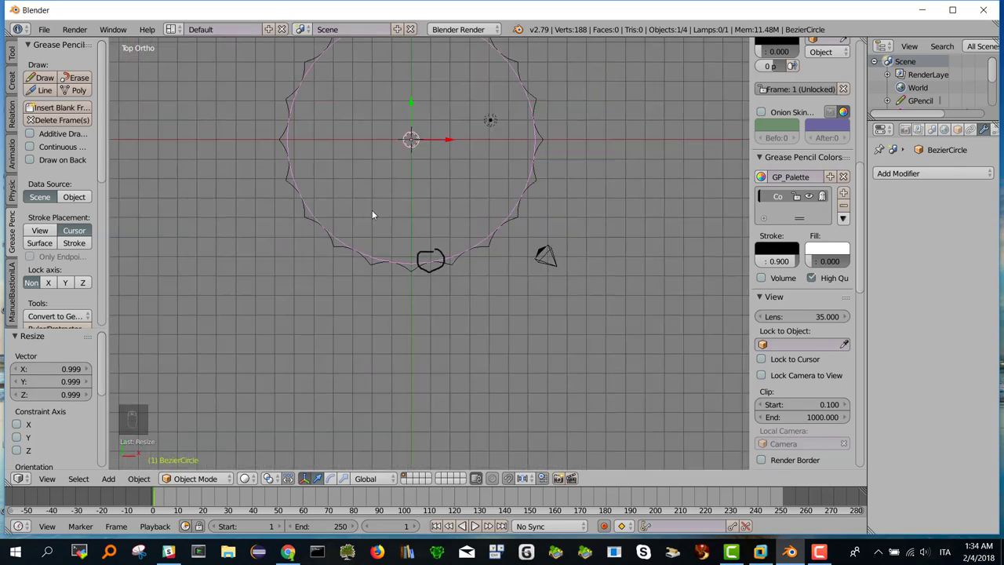
{"action": "middle_click_drag", "start_coordinate": [351, 200], "coordinate": [380, 301], "text": "shift"}
{"action": "scroll", "coordinate": [379, 302], "scroll_direction": "up", "scroll_amount": 1}
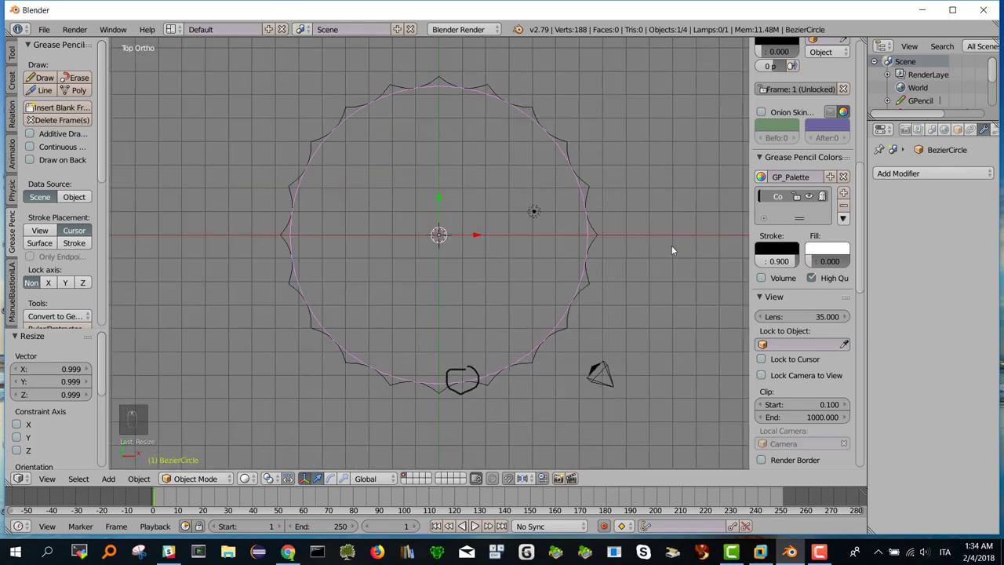
{"action": "right_click", "coordinate": [595, 230]}
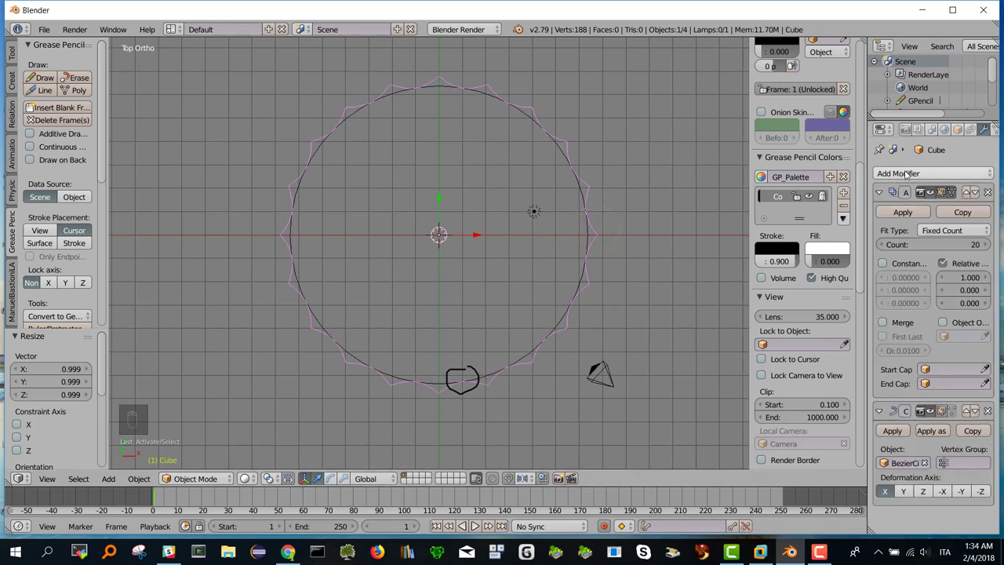
{"action": "left_click", "coordinate": [902, 213]}
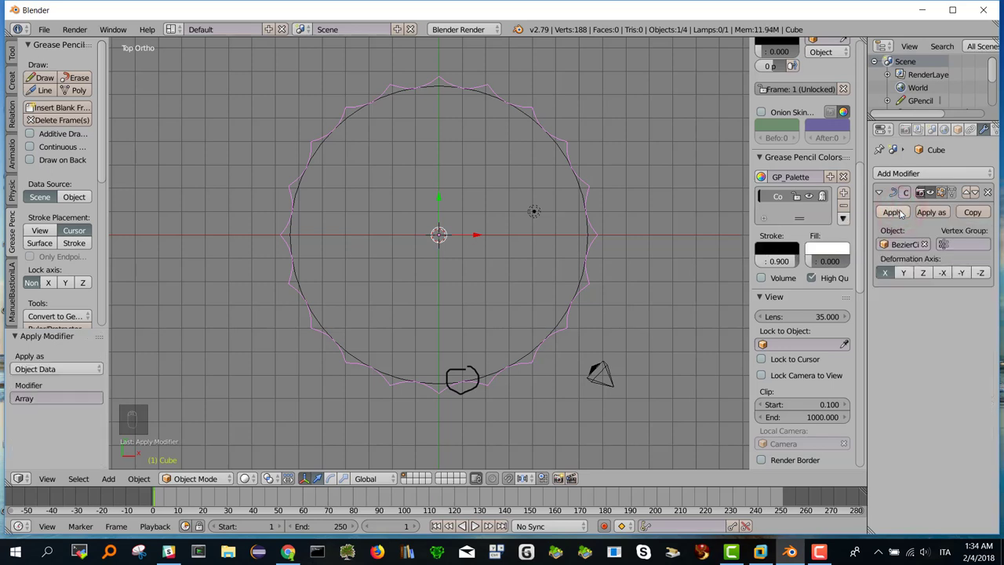
{"action": "left_click", "coordinate": [899, 212]}
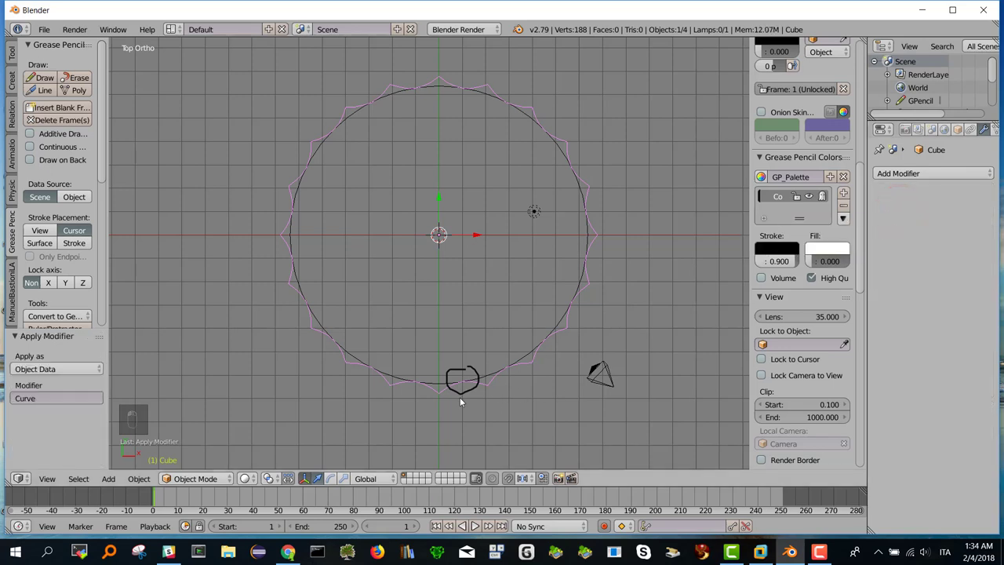
Enter Edit Mode on the fluted ring in top view and deselect all its vertices
{"action": "scroll", "coordinate": [460, 400], "scroll_direction": "up", "scroll_amount": 2}
{"action": "scroll", "coordinate": [459, 385], "scroll_direction": "down", "scroll_amount": 4, "text": "shift"}
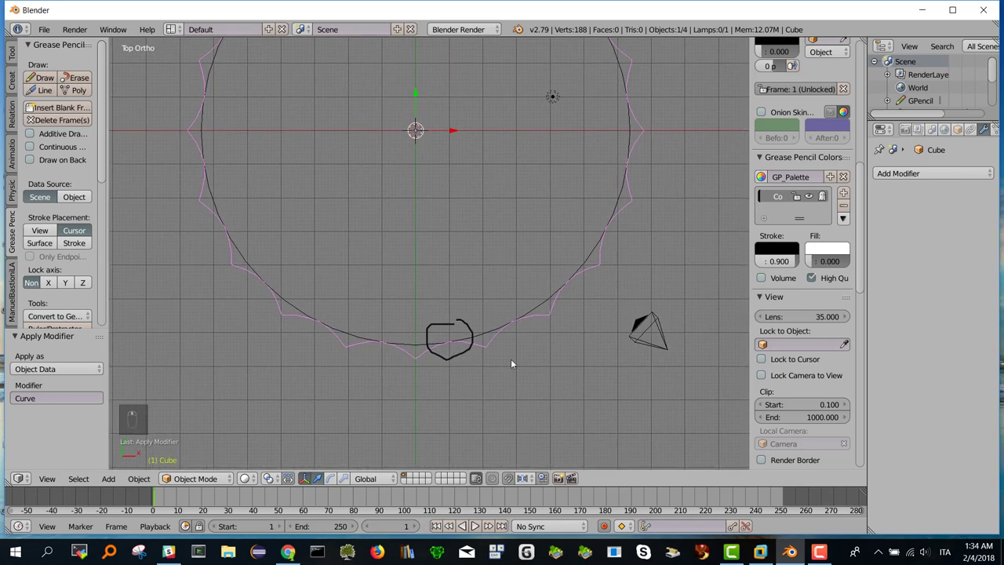
{"action": "scroll", "coordinate": [508, 354], "scroll_direction": "up", "scroll_amount": 2}
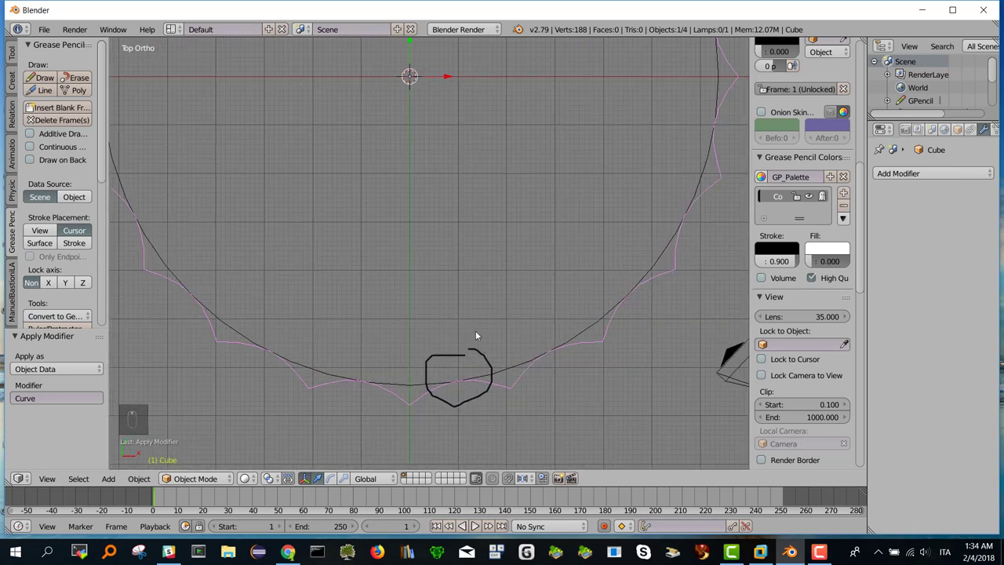
{"action": "middle_click_drag", "start_coordinate": [476, 335], "coordinate": [472, 308]}
{"action": "key", "text": "KP_7"}
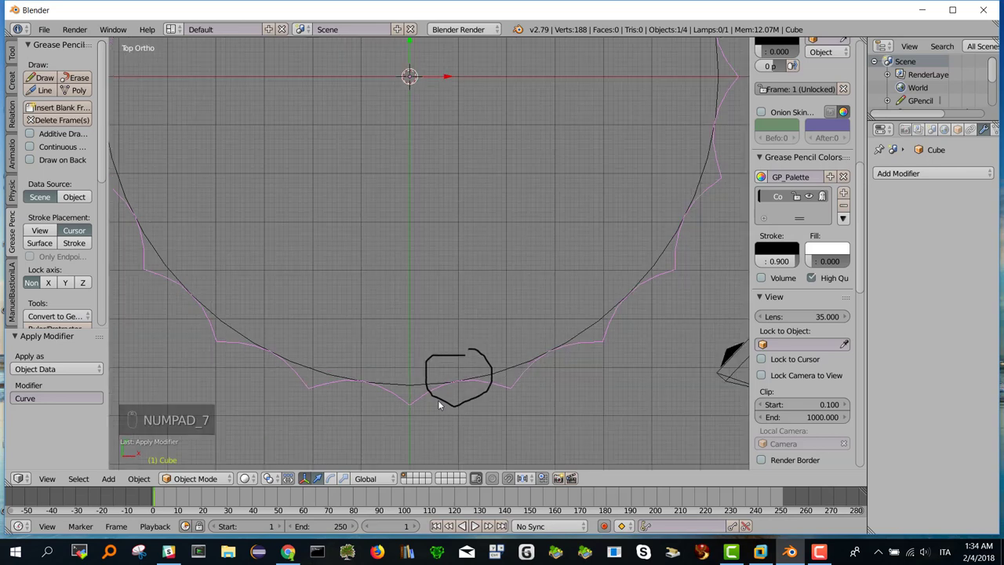
{"action": "key", "text": "Tab"}
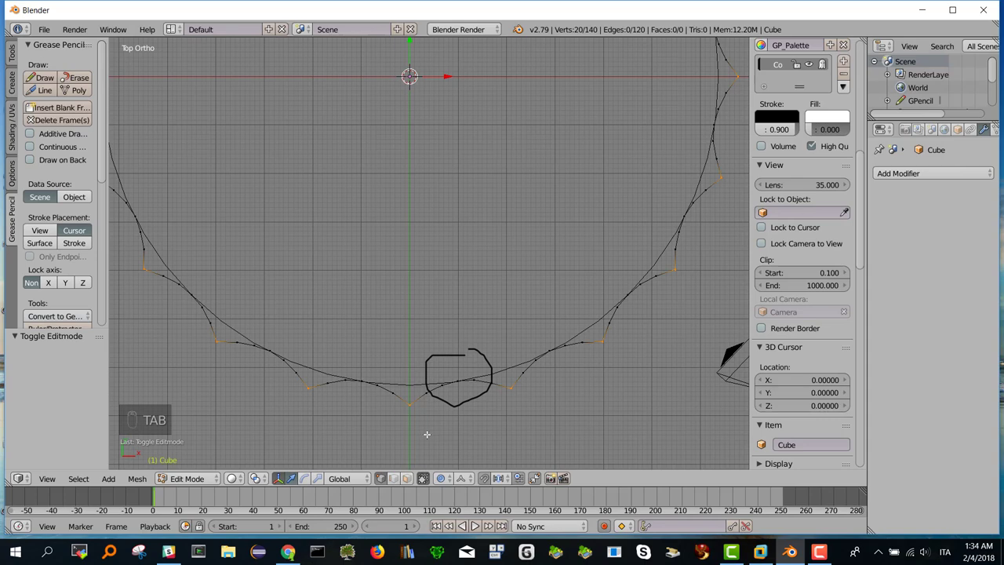
{"action": "key", "text": "a"}
{"action": "key", "text": "a"}
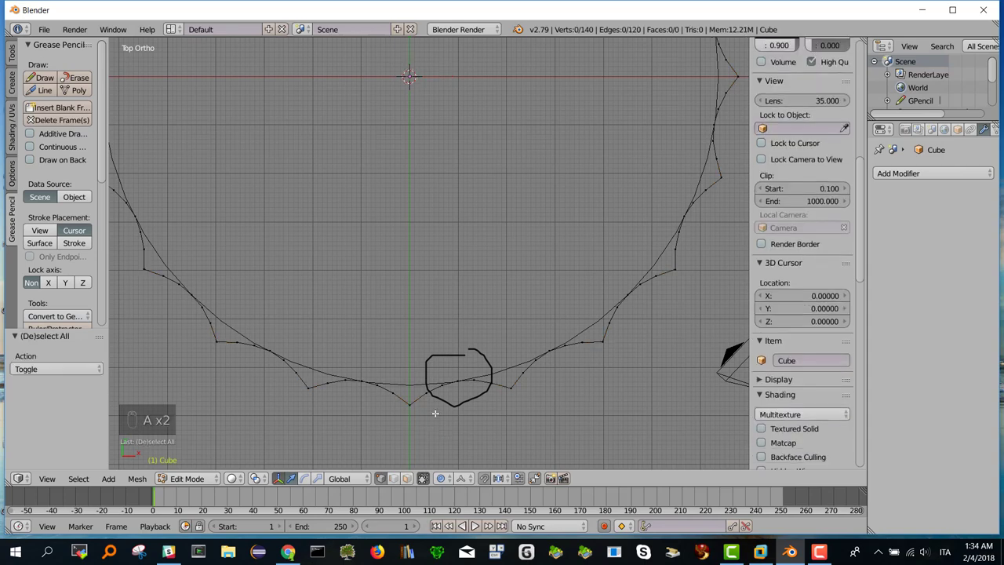
In wireframe display, box-select the overlapping end vertices at the marked seam and merge them at center
{"action": "key", "text": "b"}
{"action": "left_click_drag", "start_coordinate": [448, 368], "coordinate": [467, 391]}
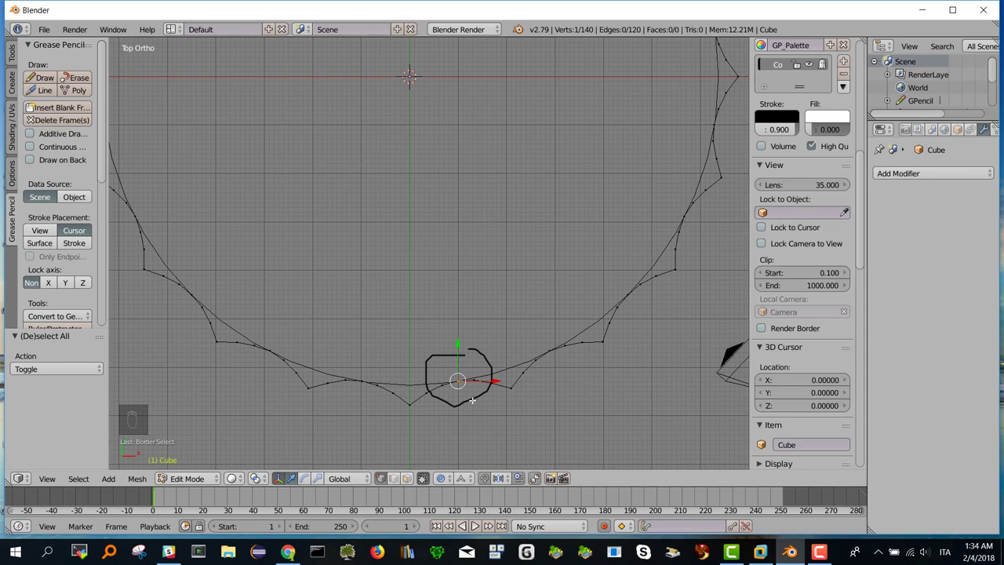
{"action": "scroll", "coordinate": [469, 398], "scroll_direction": "up", "scroll_amount": 2}
{"action": "scroll", "coordinate": [507, 425], "scroll_direction": "up", "scroll_amount": 4}
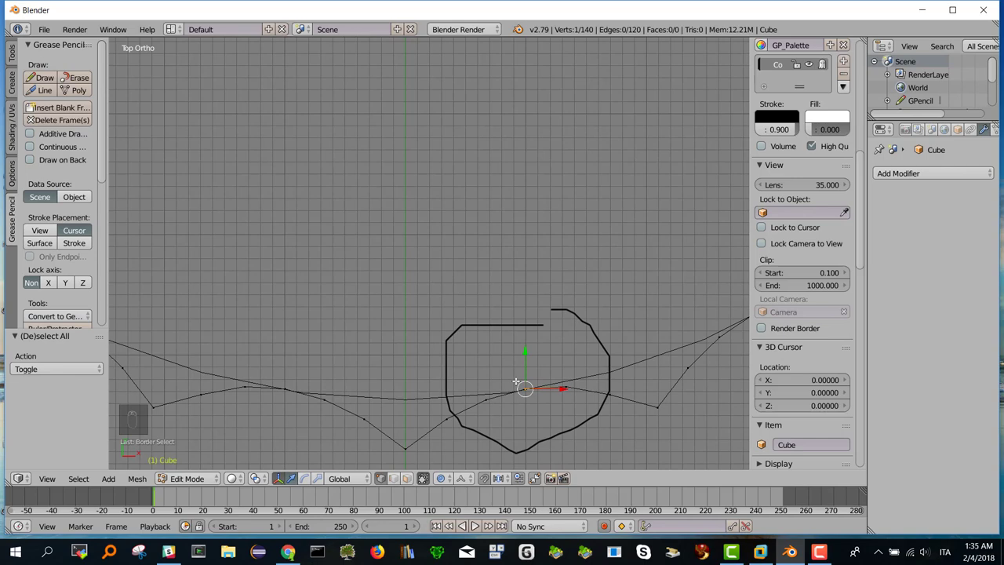
{"action": "key", "text": "z"}
{"action": "key", "text": "b"}
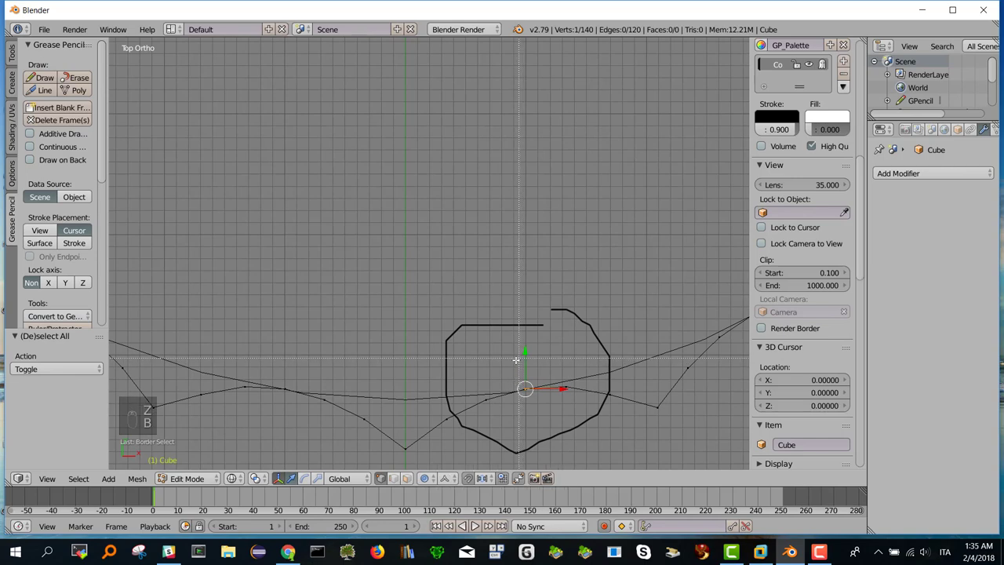
{"action": "left_click_drag", "start_coordinate": [502, 357], "coordinate": [558, 420]}
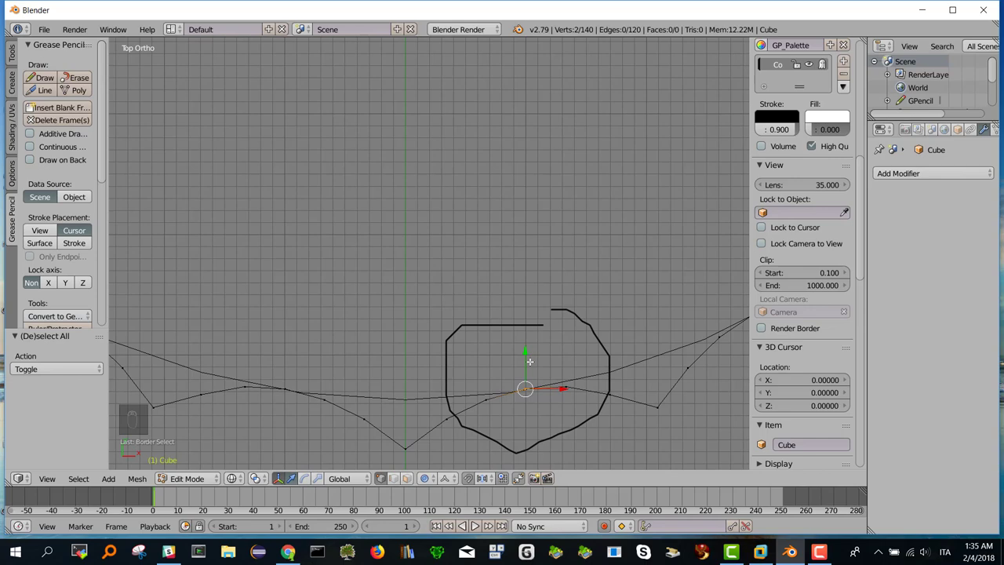
{"action": "key", "text": "w"}
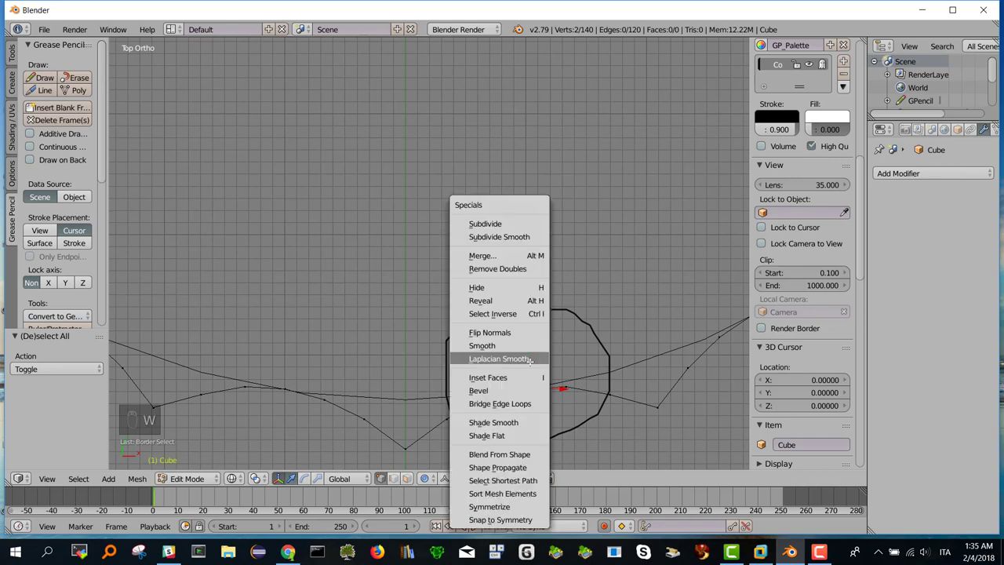
{"action": "left_click", "coordinate": [524, 257]}
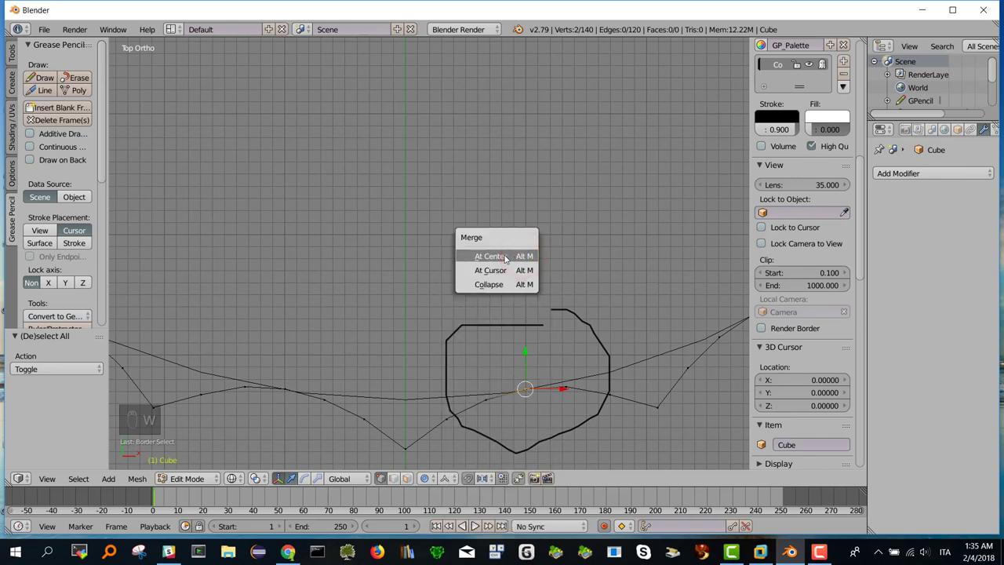
{"action": "left_click", "coordinate": [506, 257]}
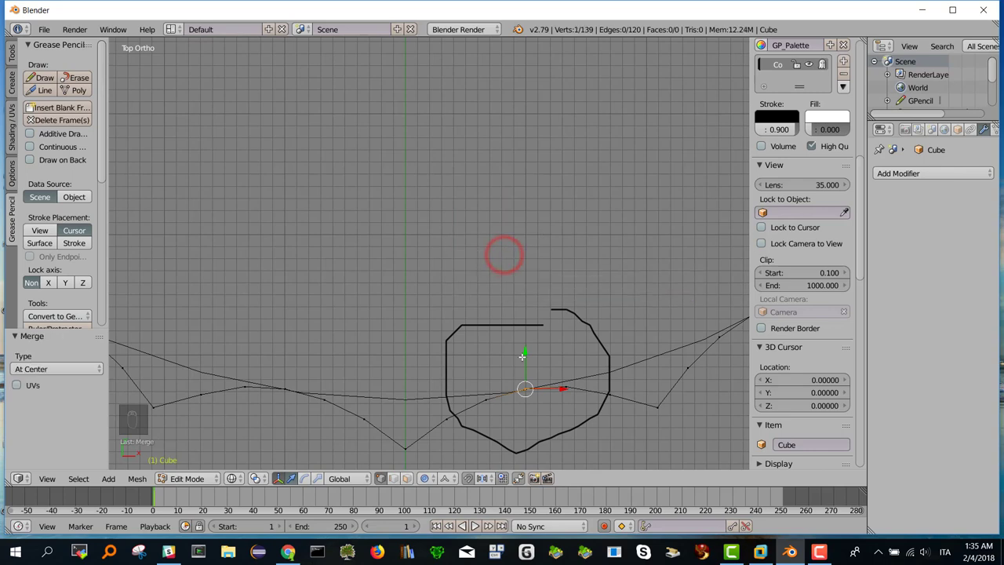
Select all vertices of the ring and remove the doubles between the arrayed flutes
{"action": "scroll", "coordinate": [525, 403], "scroll_direction": "down", "scroll_amount": 4}
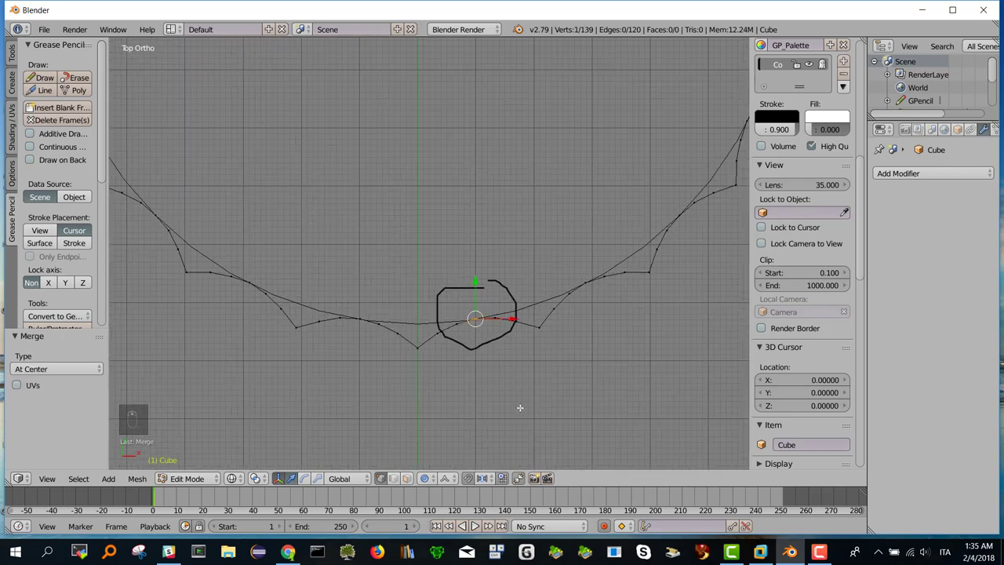
{"action": "key", "text": "a"}
{"action": "key", "text": "a"}
{"action": "key", "text": "a"}
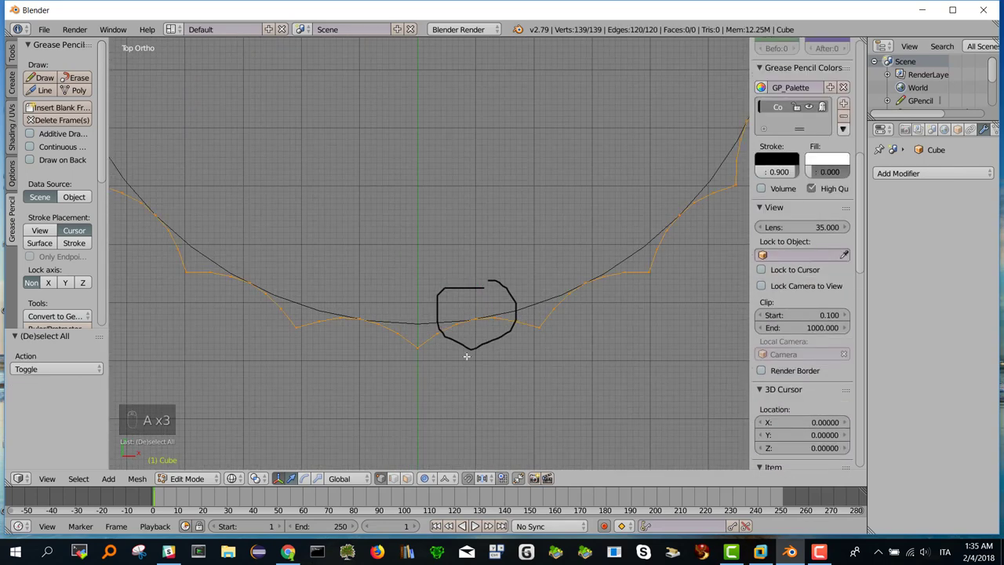
{"action": "key", "text": "w"}
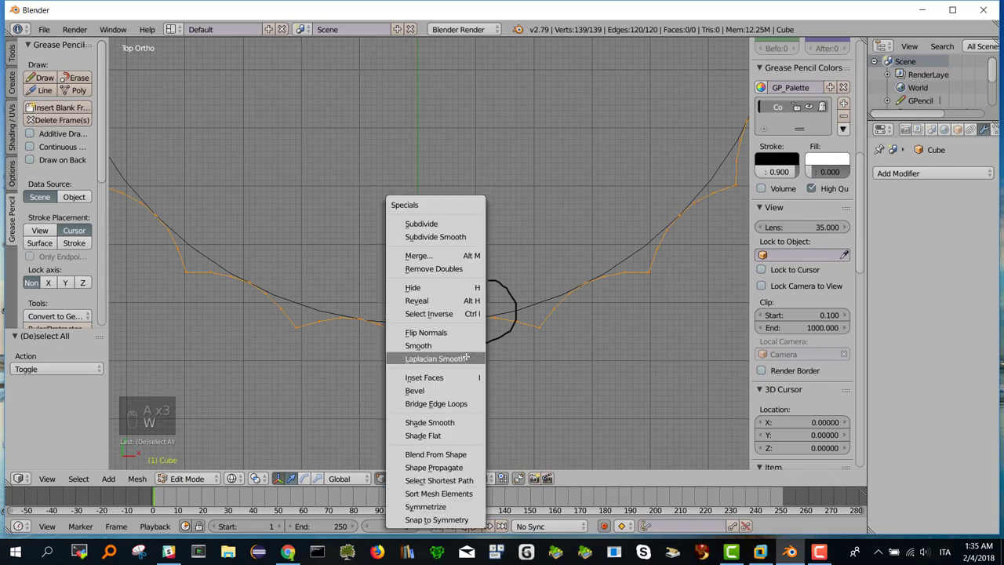
{"action": "left_click", "coordinate": [450, 270]}
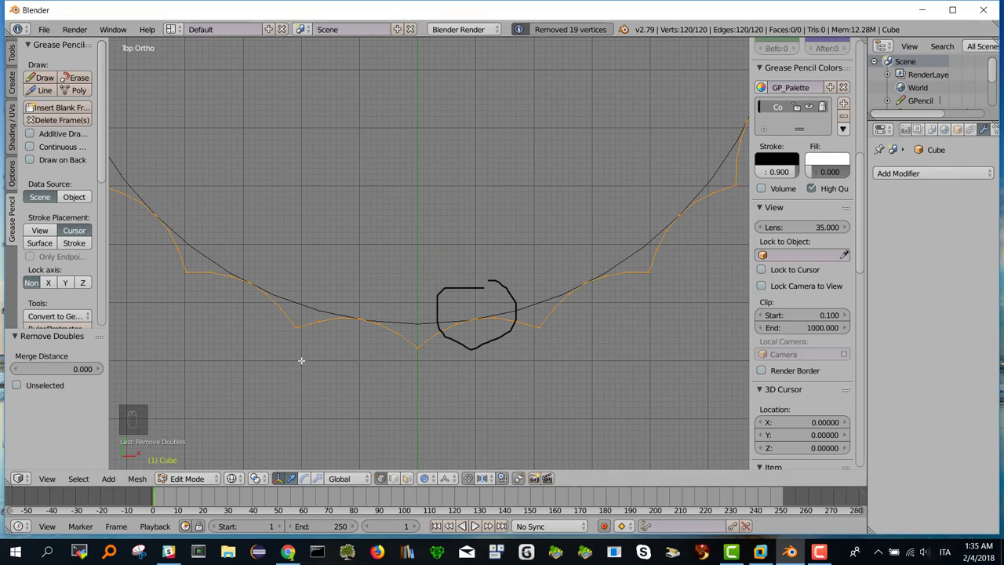
Extrude the closed fluted ring upward along global Z by about 28.77 to form the column shaft
{"action": "scroll", "coordinate": [332, 346], "scroll_direction": "down", "scroll_amount": 4}
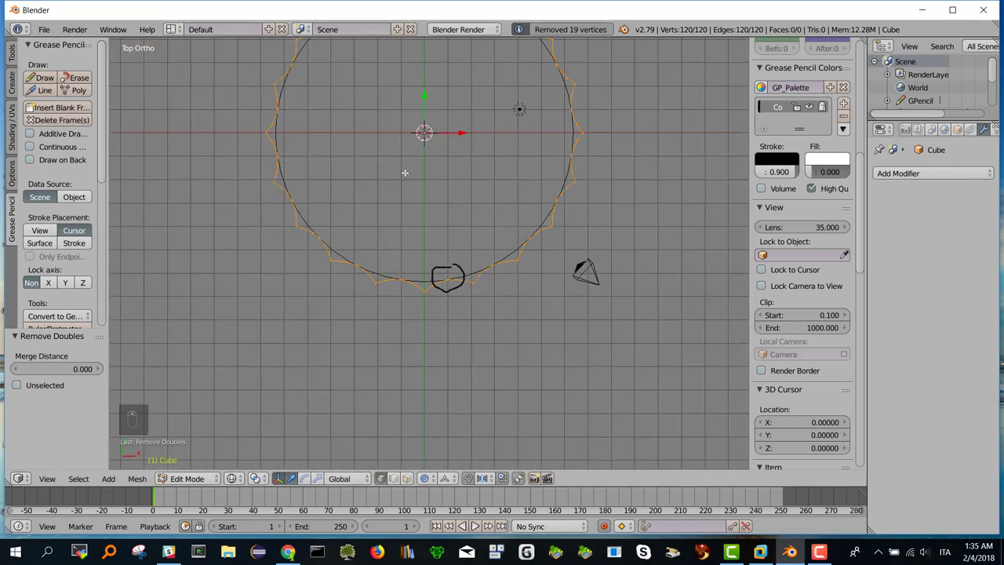
{"action": "middle_click_drag", "start_coordinate": [477, 185], "coordinate": [453, 267], "text": "shift"}
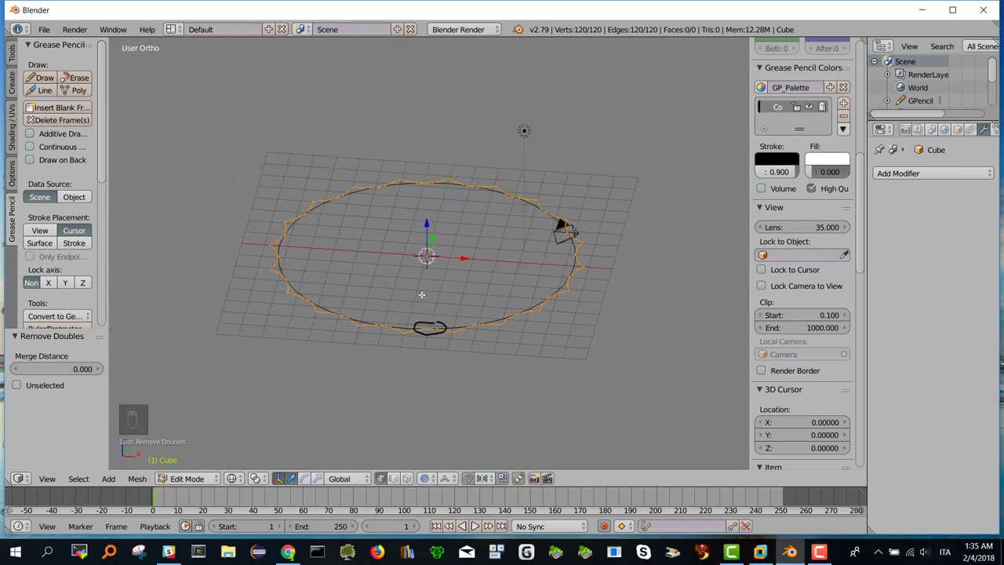
{"action": "scroll", "coordinate": [422, 295], "scroll_direction": "down", "scroll_amount": 6}
{"action": "key", "text": "e"}
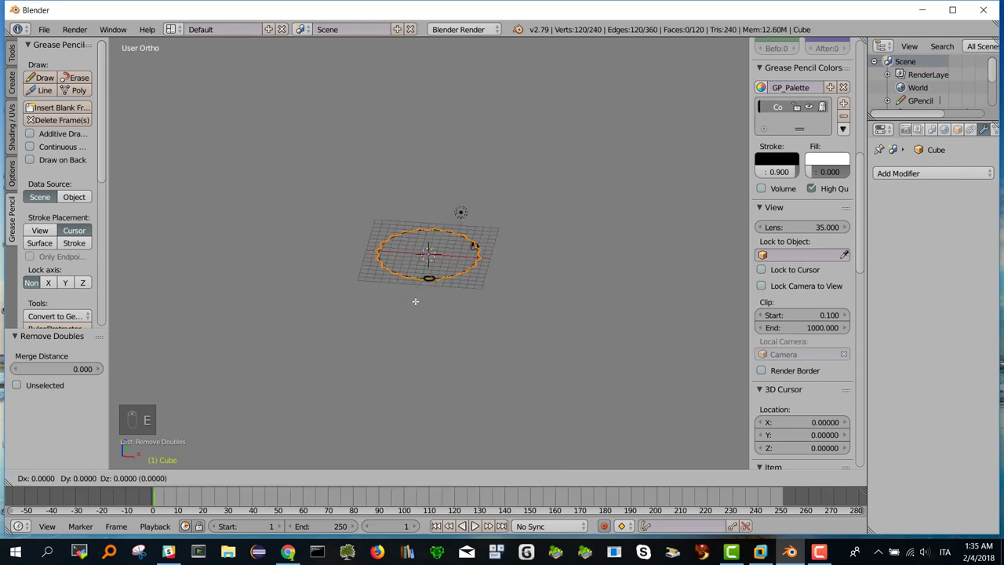
{"action": "key", "text": "z"}
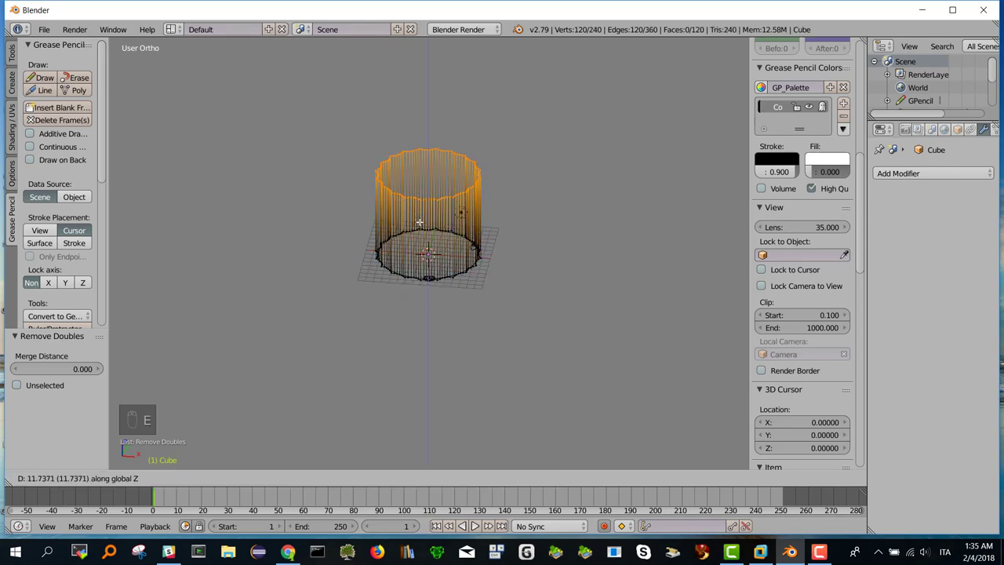
{"action": "left_click", "coordinate": [410, 105]}
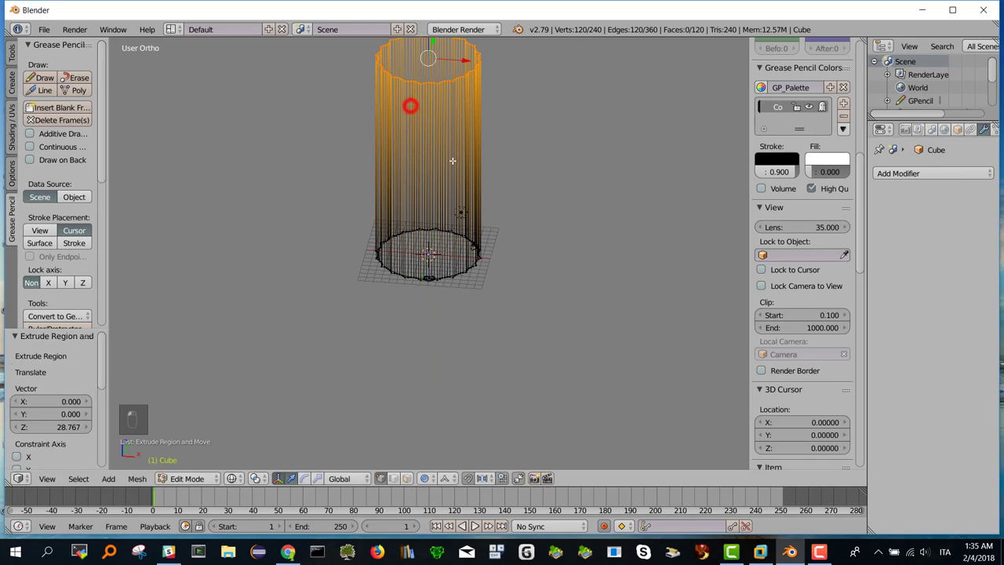
Display the extruded shaft in solid shading and return to Object Mode
{"action": "middle_click_drag", "start_coordinate": [450, 161], "coordinate": [469, 226]}
{"action": "key", "text": "z"}
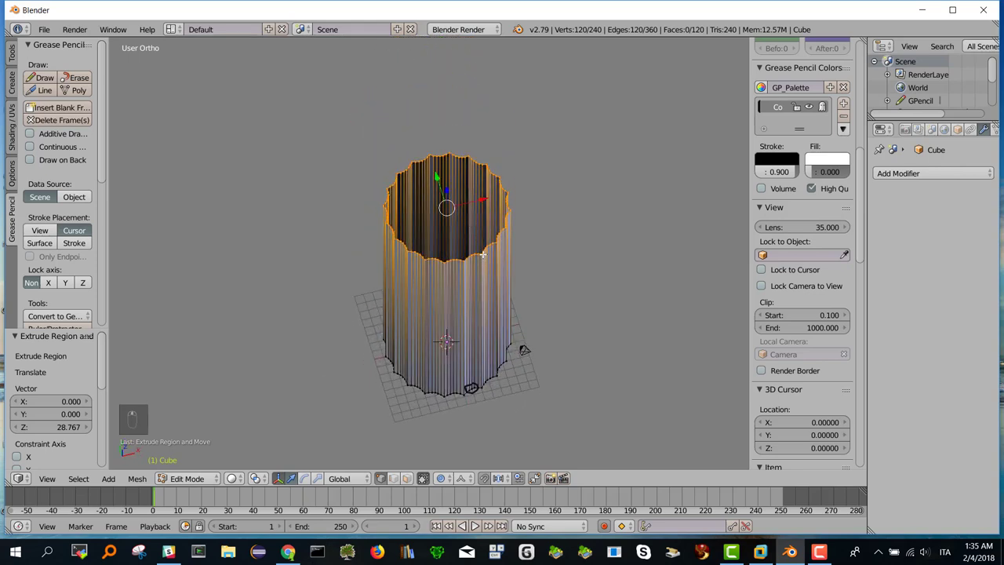
{"action": "middle_click_drag", "start_coordinate": [489, 263], "coordinate": [450, 270]}
{"action": "scroll", "coordinate": [455, 262], "scroll_direction": "up", "scroll_amount": 3}
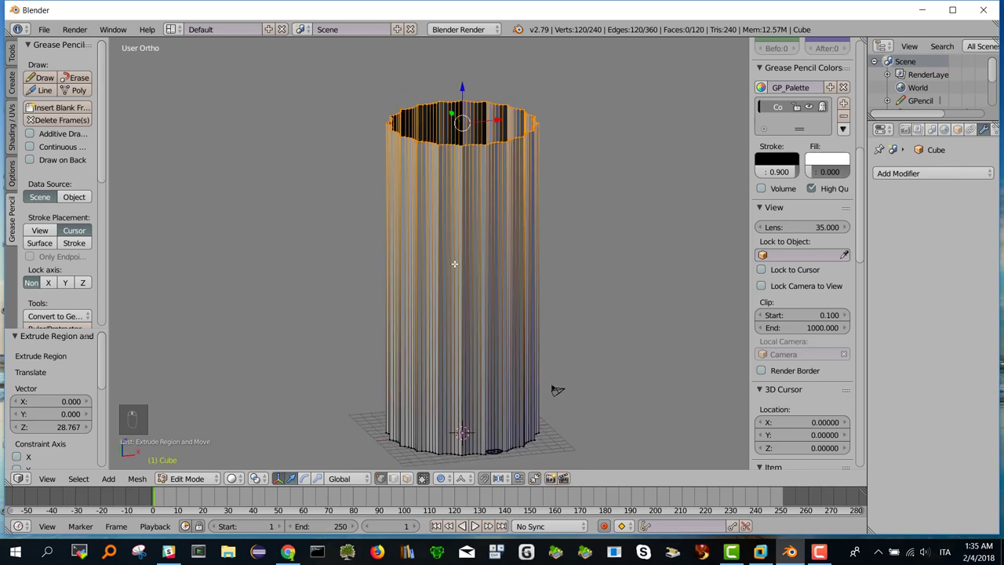
{"action": "scroll", "coordinate": [454, 263], "scroll_direction": "down", "scroll_amount": 2}
{"action": "key", "text": "Tab"}
{"action": "middle_click_drag", "start_coordinate": [459, 262], "coordinate": [540, 305]}
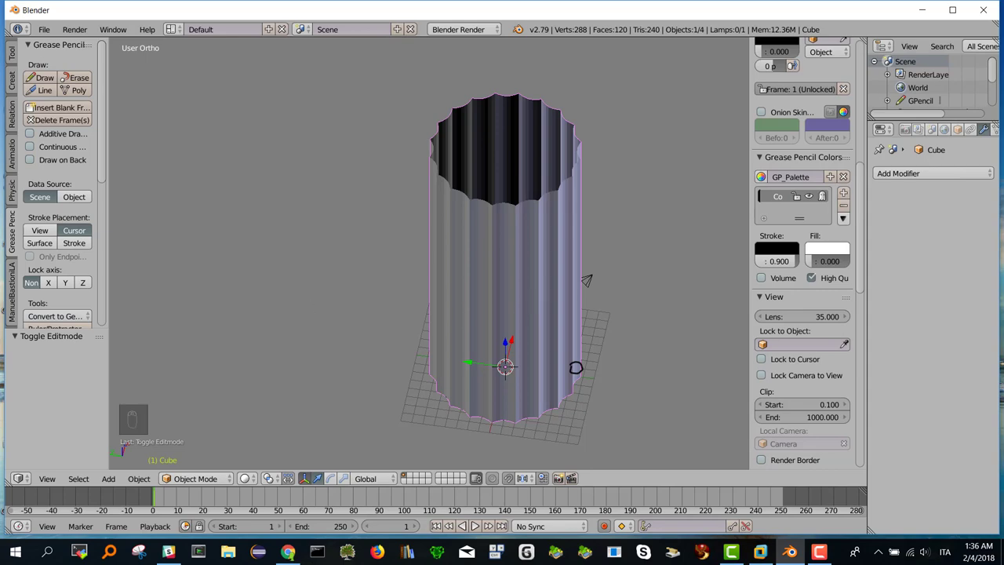
Switch to the Google Docs document in Chrome and place its column section drawing beneath the shaft for comparison
{"action": "left_click", "coordinate": [288, 552]}
{"action": "left_click_drag", "start_coordinate": [321, 92], "coordinate": [854, 78]}
{"action": "mouse_move", "coordinate": [663, 92]}
{"action": "left_mouse_down"}
{"action": "mouse_move", "coordinate": [720, 88]}
{"action": "mouse_move", "coordinate": [334, 182]}
{"action": "mouse_move", "coordinate": [263, 145]}
{"action": "mouse_move", "coordinate": [255, 117]}
{"action": "mouse_move", "coordinate": [243, 146]}
{"action": "mouse_move", "coordinate": [253, 213]}
{"action": "mouse_move", "coordinate": [277, 241]}
{"action": "left_mouse_up"}
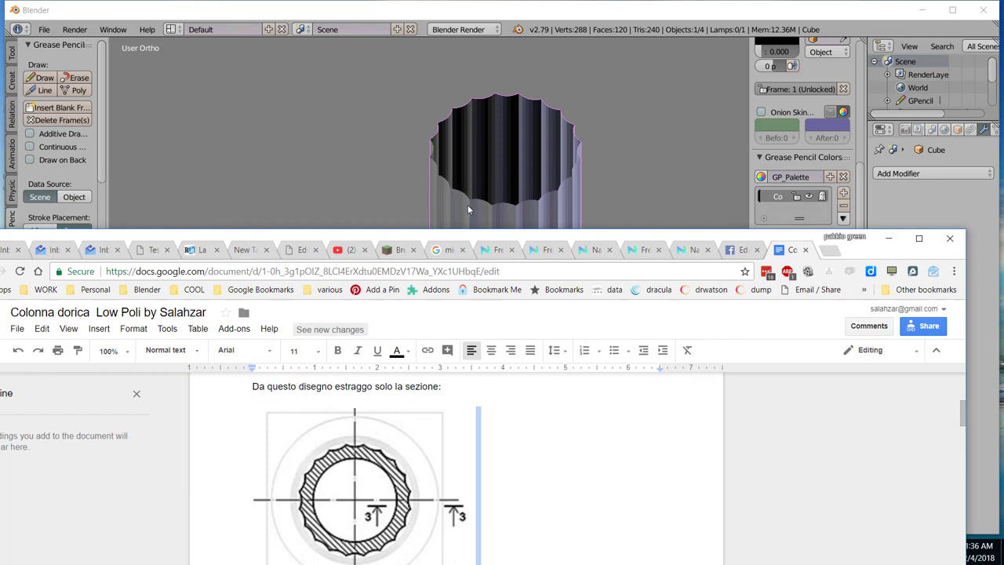
{"action": "left_click_drag", "start_coordinate": [367, 232], "coordinate": [701, 312]}
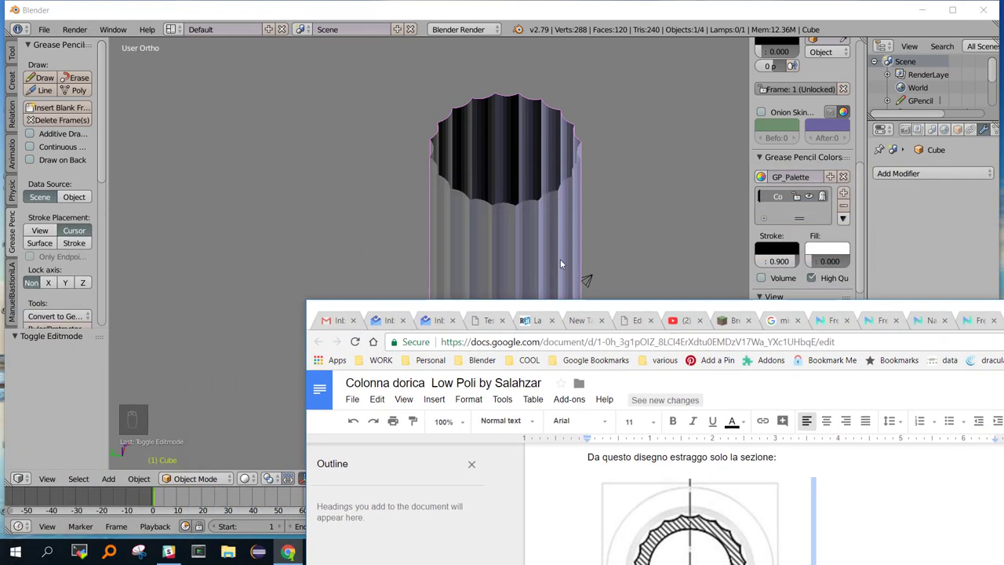
Switch back to Blender and check the shaft's vertex statistics in Edit Mode
{"action": "left_click", "coordinate": [501, 225]}
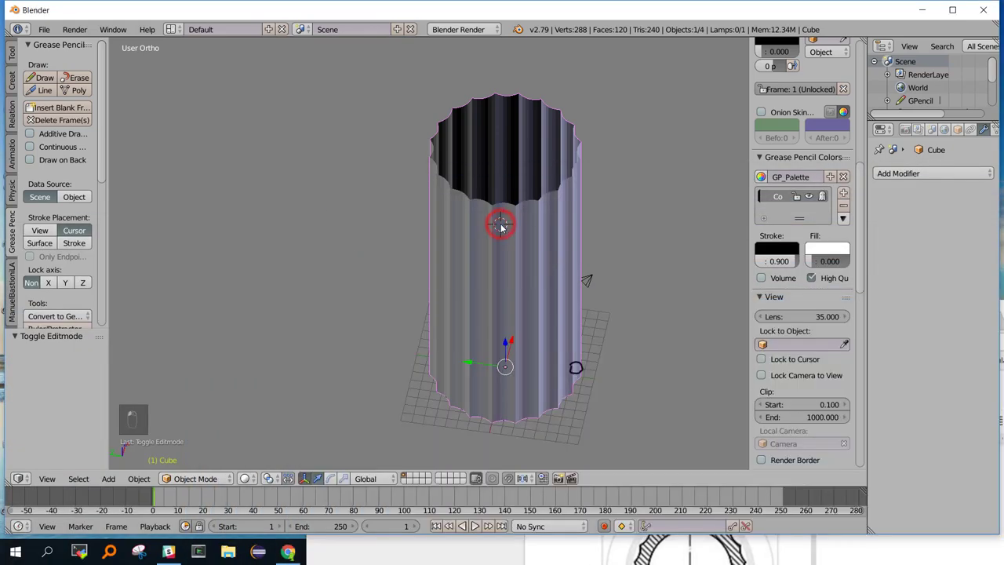
{"action": "key", "text": "Tab"}
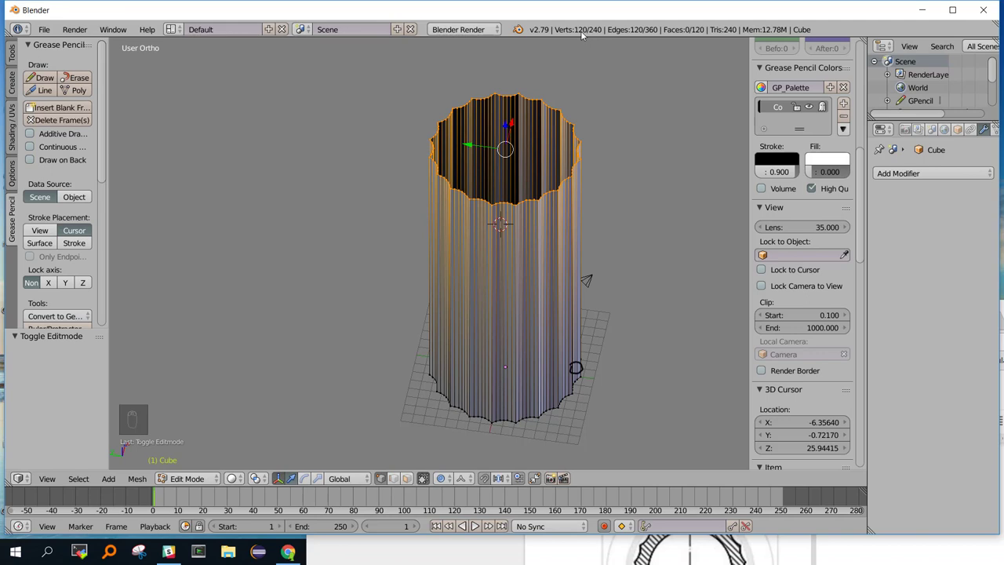
{"action": "key", "text": "Tab"}
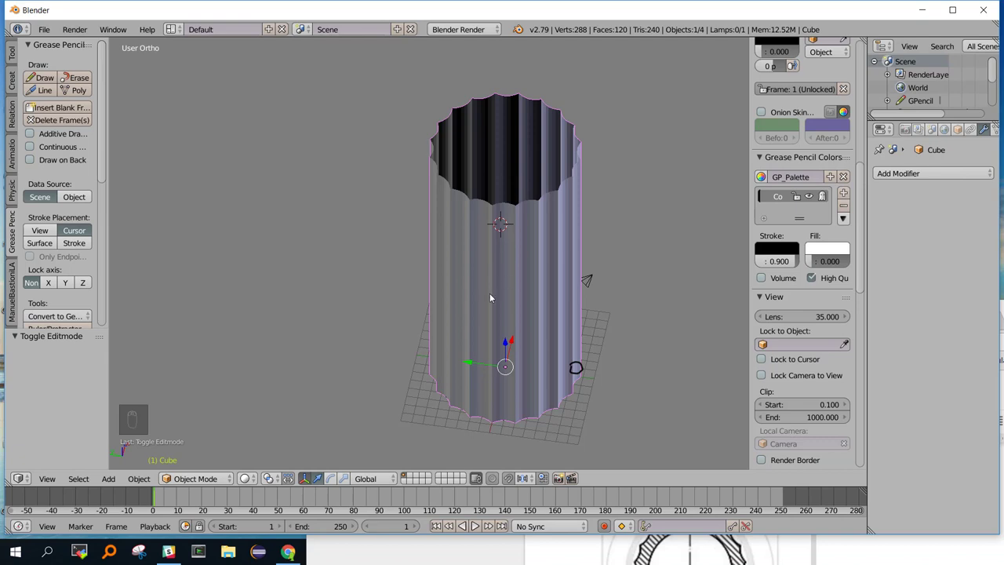
Apply smooth shading to the fluted column shaft
{"action": "middle_click_drag", "start_coordinate": [462, 319], "coordinate": [455, 281]}
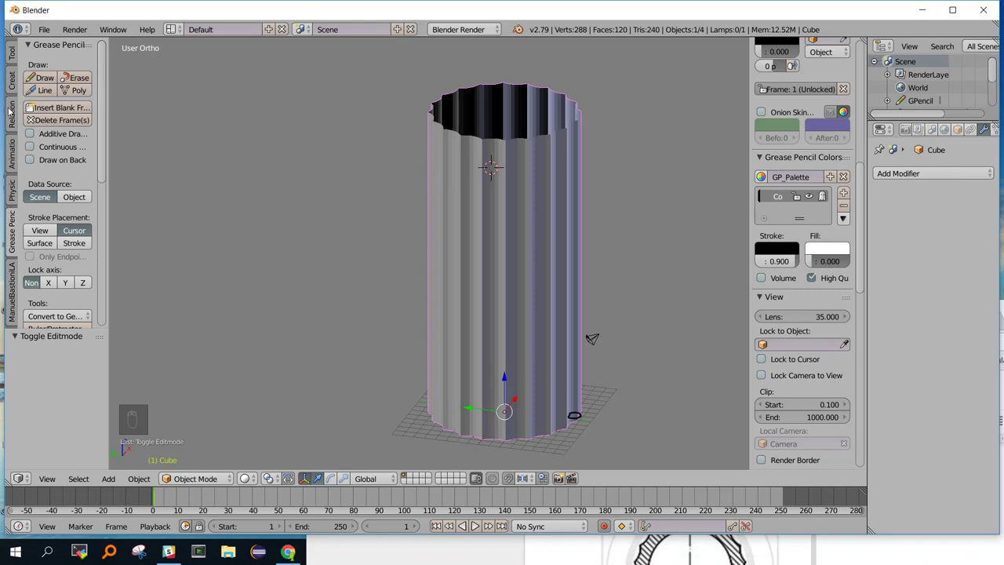
{"action": "left_click", "coordinate": [11, 53]}
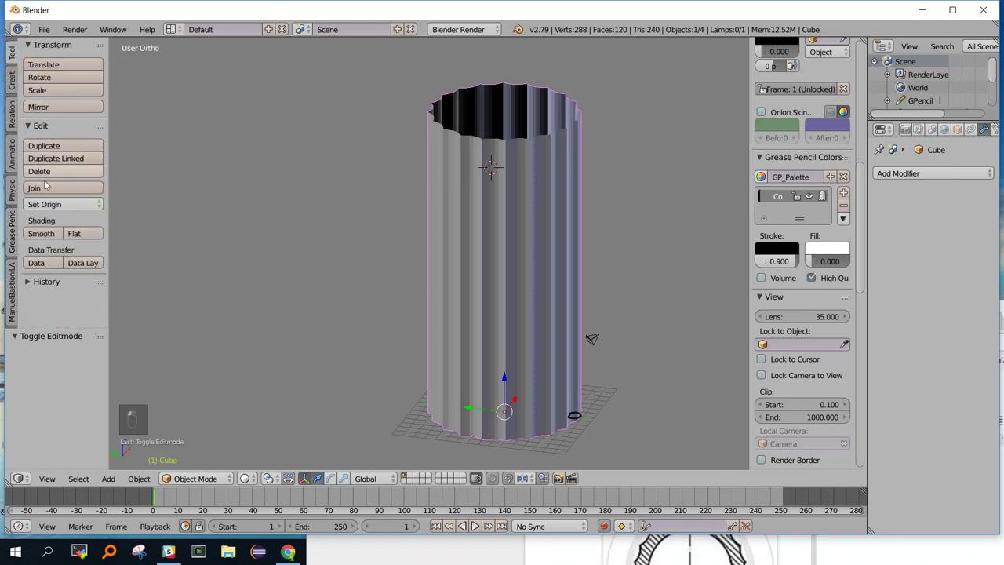
{"action": "left_click", "coordinate": [39, 230]}
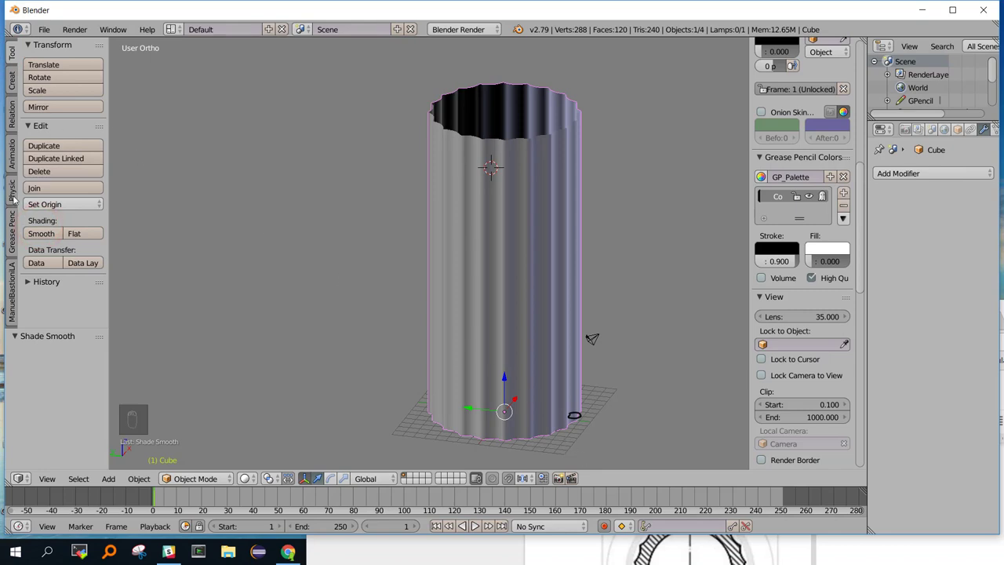
Erase the Grease Pencil circle marking the seam at the shaft's base
{"action": "left_click", "coordinate": [13, 236]}
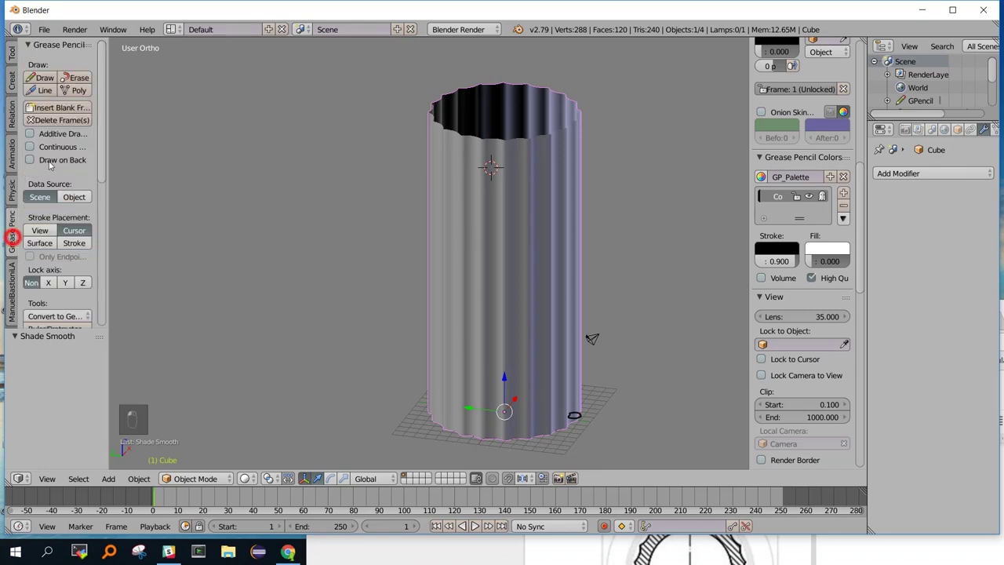
{"action": "left_click", "coordinate": [81, 79]}
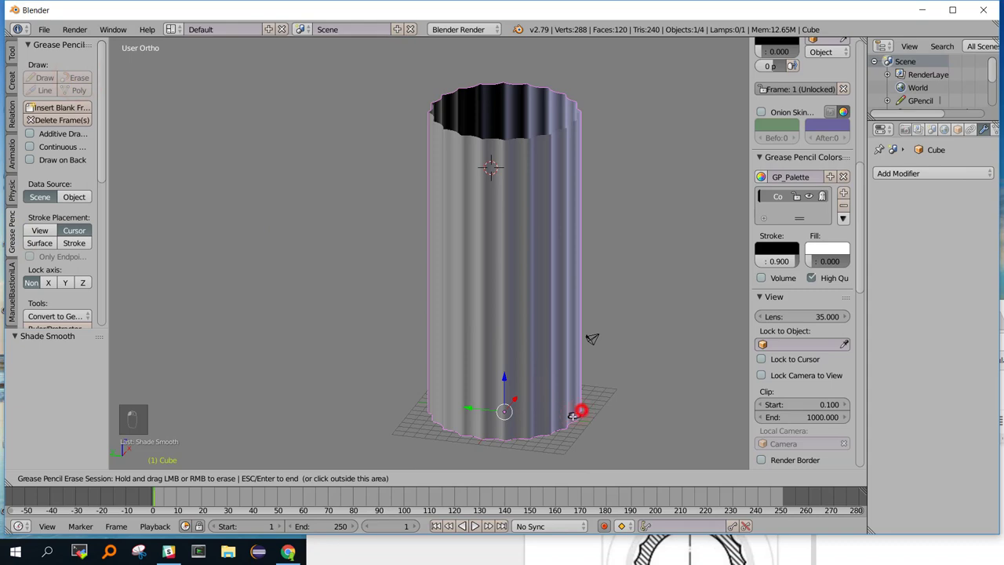
{"action": "key", "text": "Escape"}
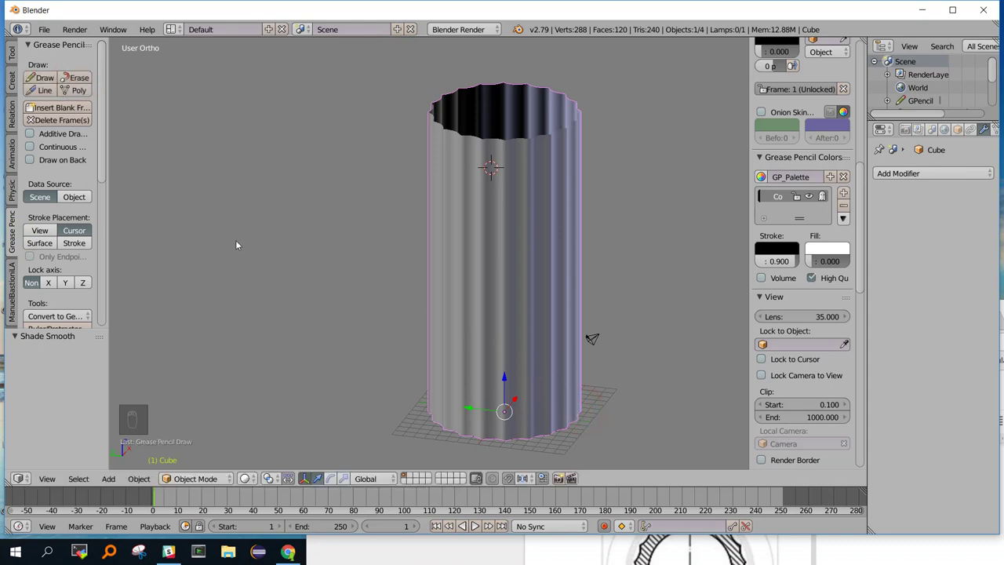
{"action": "middle_click_drag", "start_coordinate": [489, 242], "coordinate": [522, 286]}
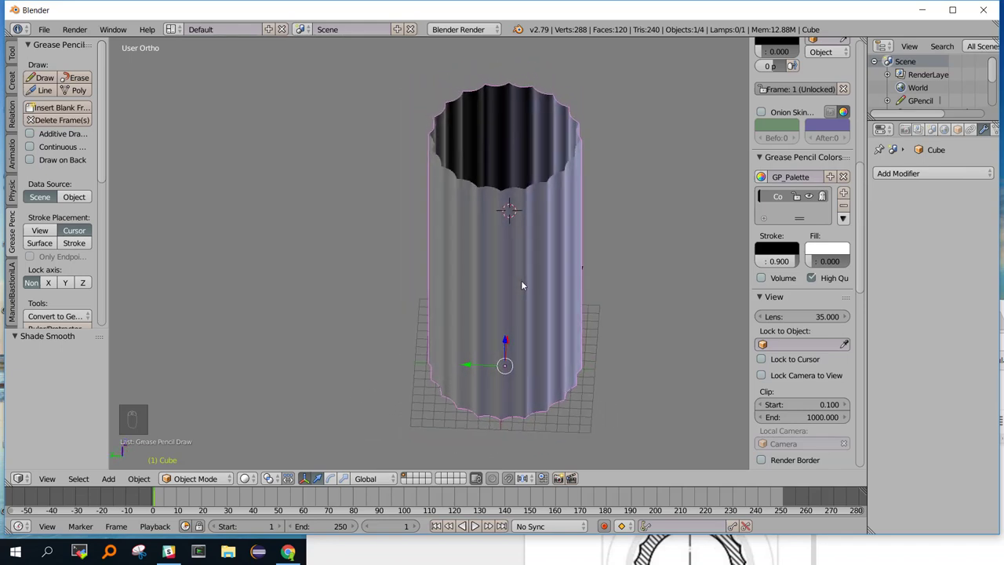
{"action": "scroll", "coordinate": [517, 258], "scroll_direction": "up", "scroll_amount": 3}
{"action": "middle_click_drag", "start_coordinate": [525, 214], "coordinate": [518, 226]}
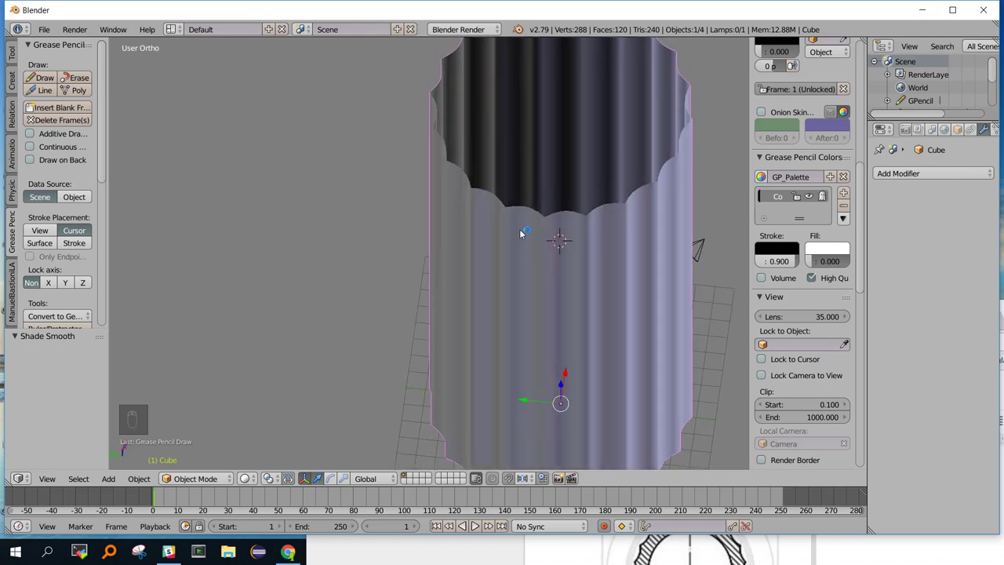